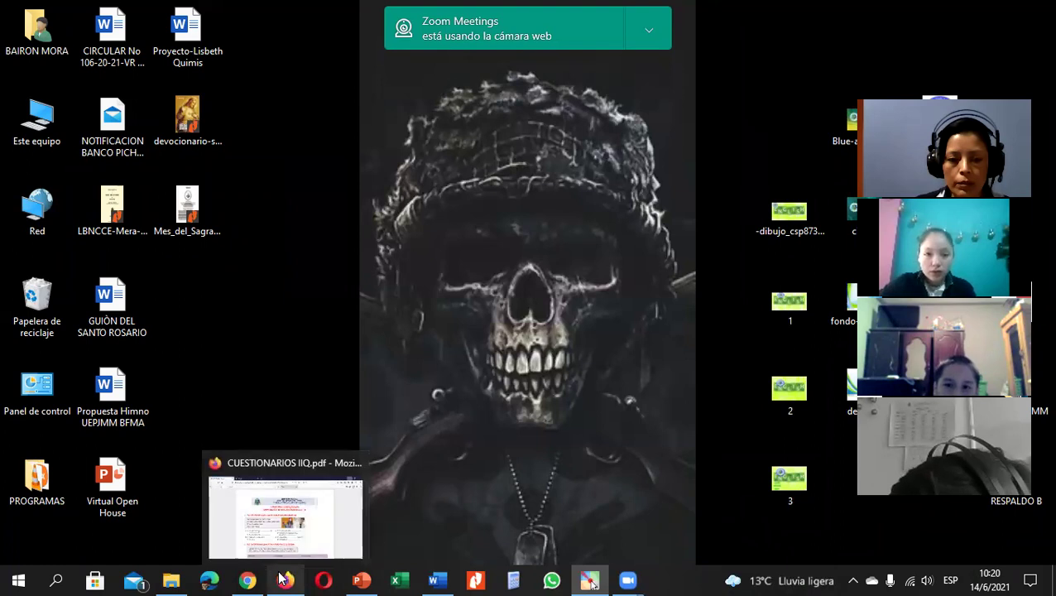
- Restore the Firefox window showing CUESTIONARIOS IIQ.pdf from the taskbar preview
click(286, 534)
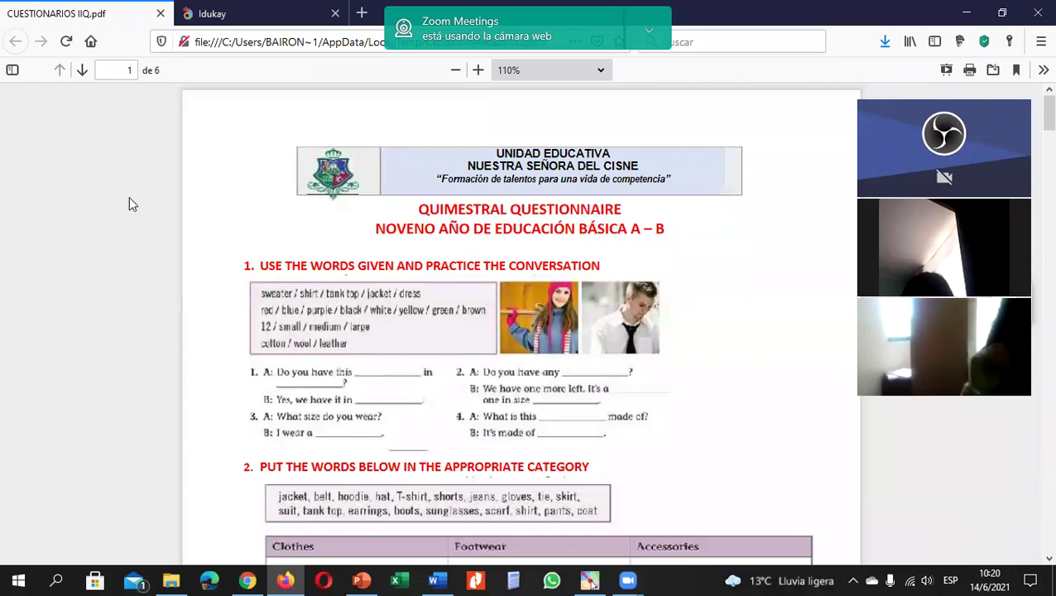
- Move the participant videos to the left and turn on screen annotation
drag(172, 147, 196, 110)
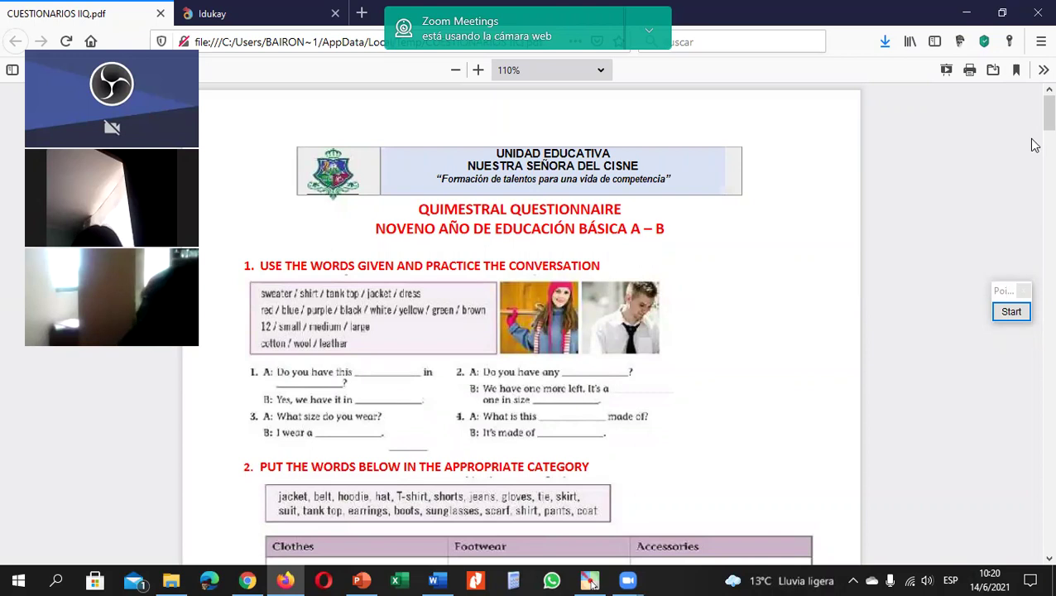
scroll(1035, 145, down, 3)
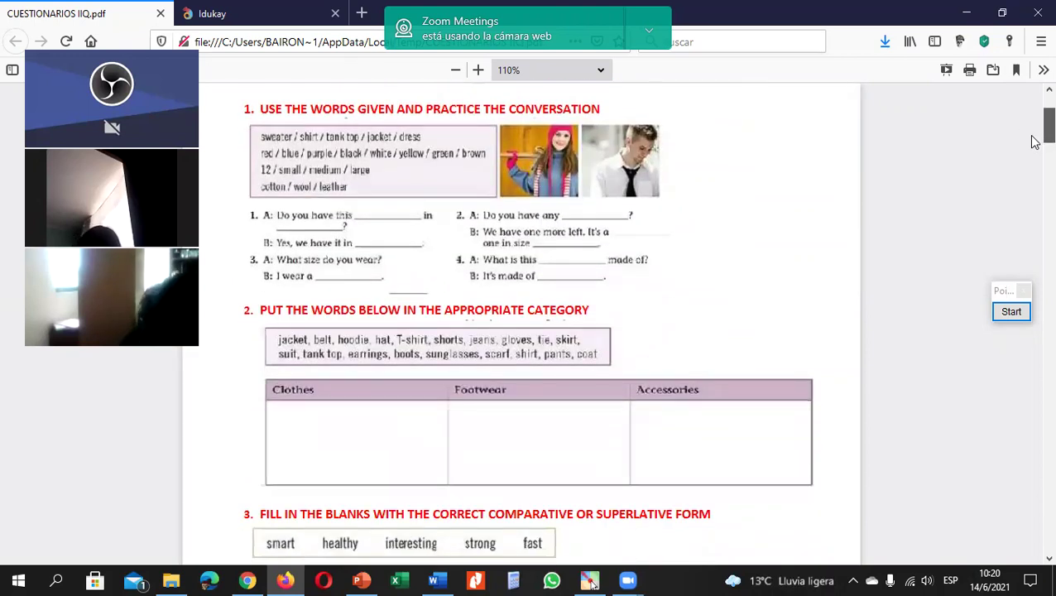
click(1016, 311)
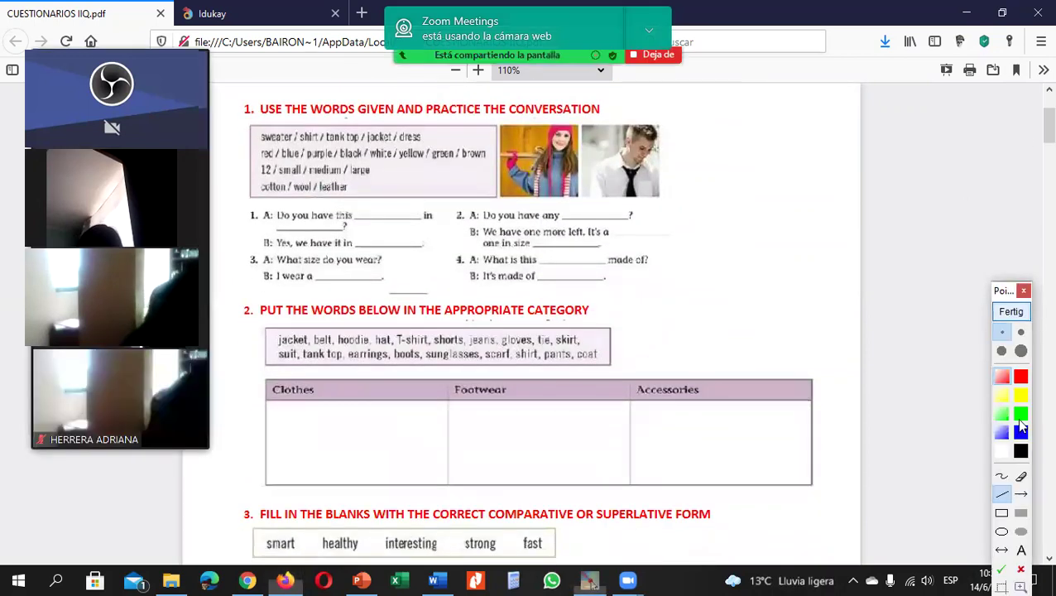
- Select the Text annotation tool near exercise 1 and choose a thinner stroke width
click(1021, 549)
click(612, 443)
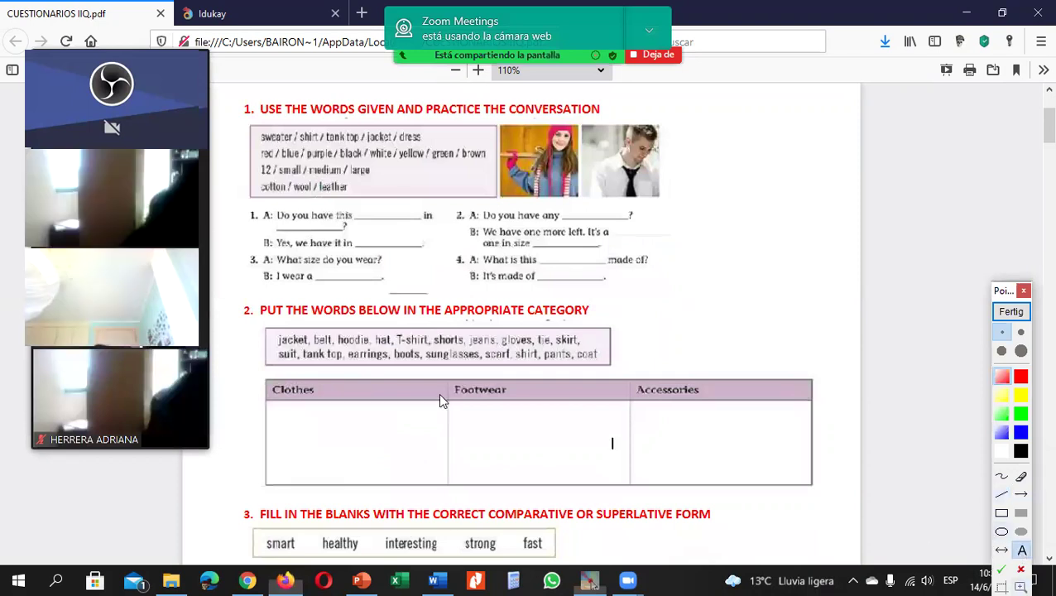
click(638, 106)
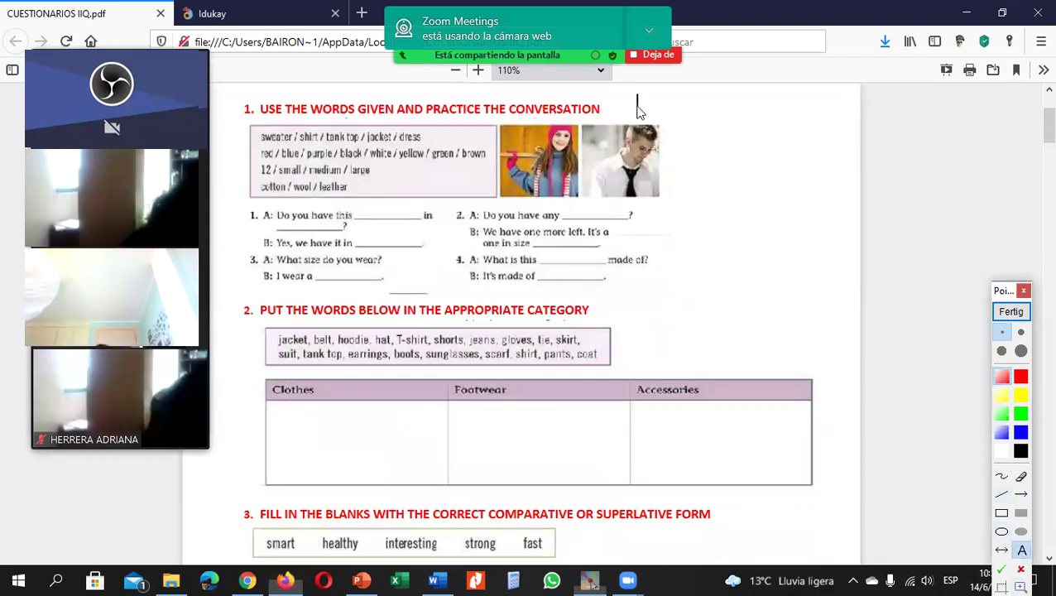
click(662, 114)
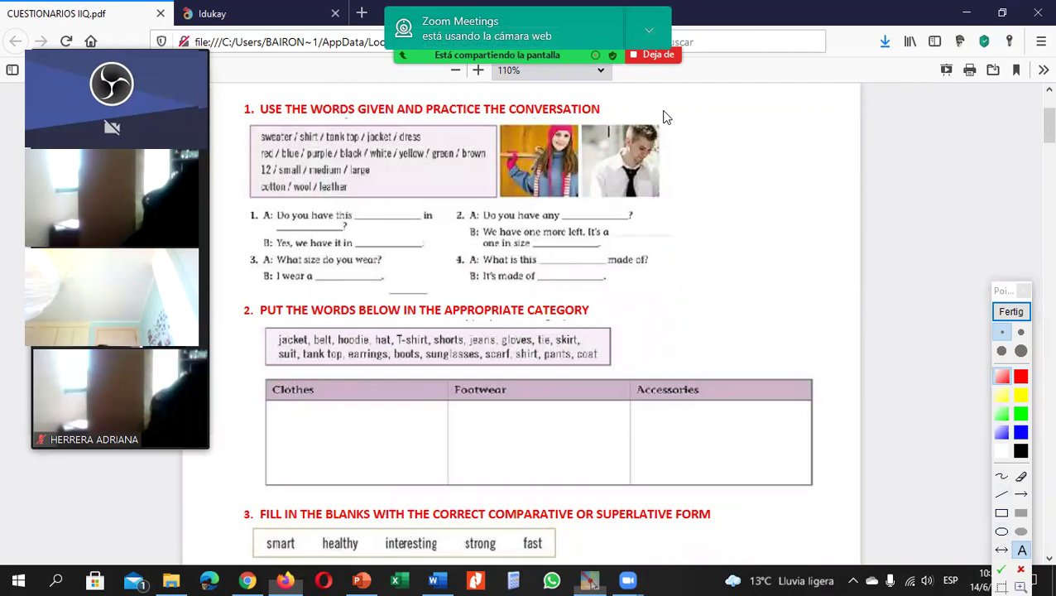
click(660, 100)
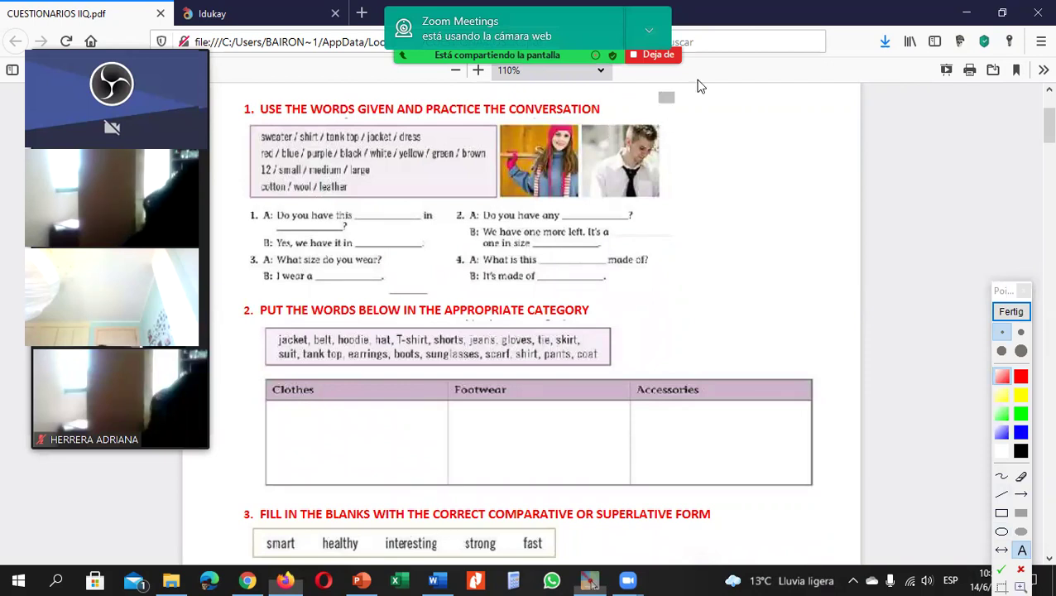
click(1022, 333)
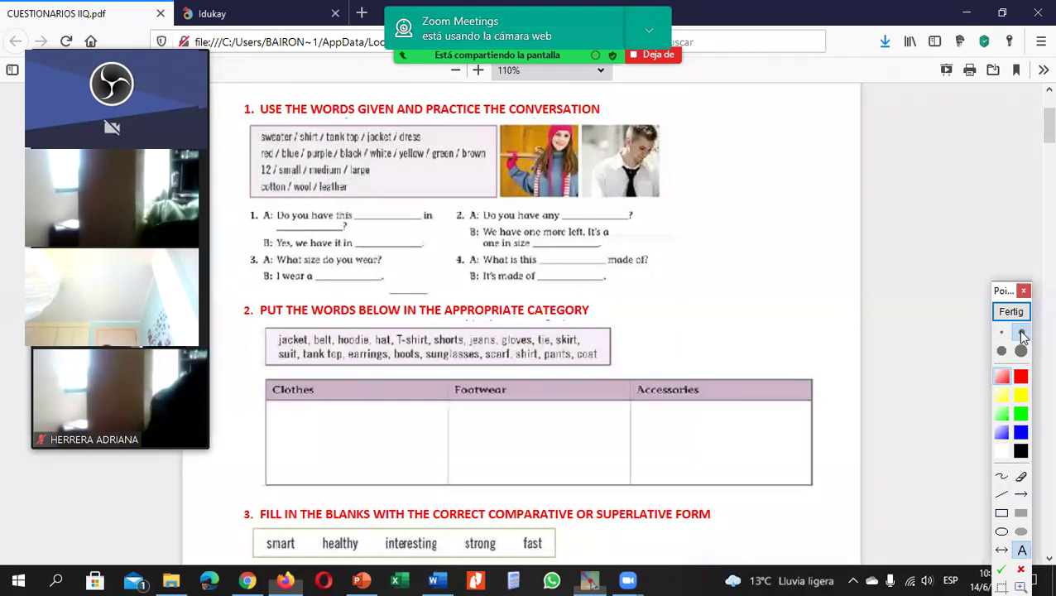
- Type the red heading 'MONDAY JUNE 14th 2021' above exercise 1's left end
click(701, 116)
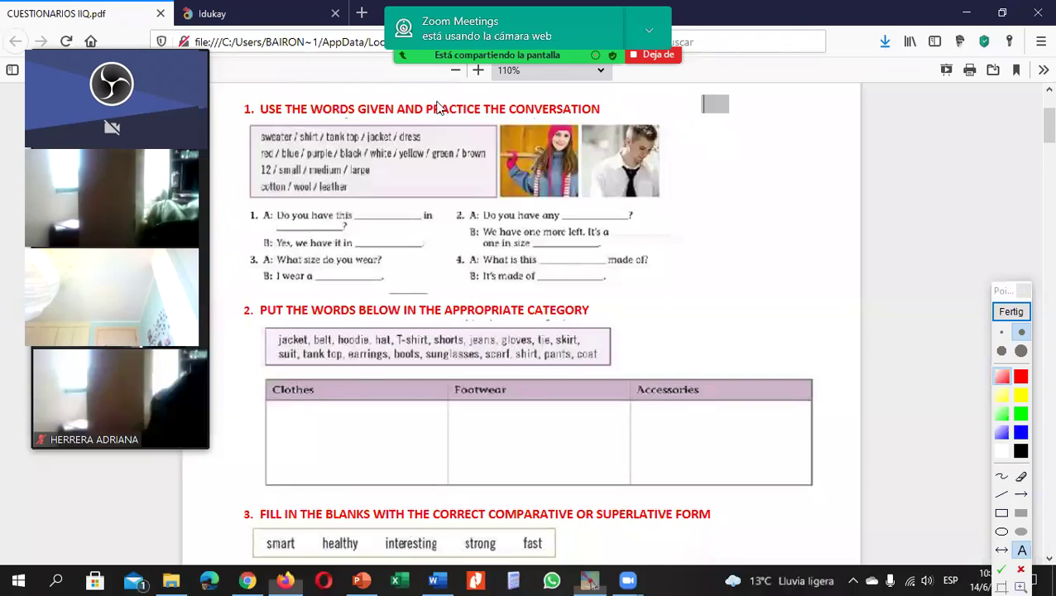
click(246, 97)
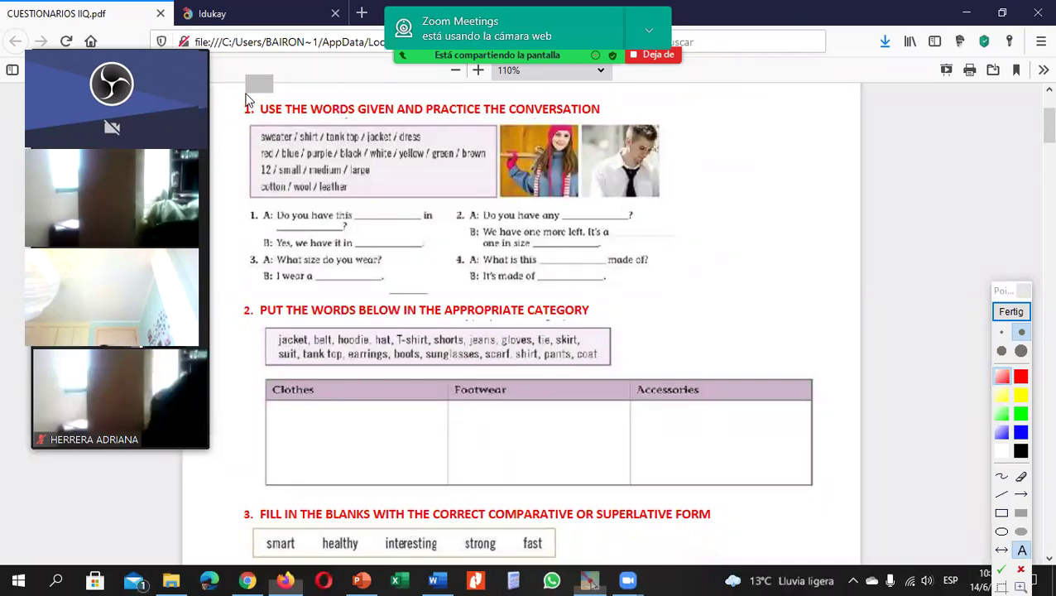
text(mond)
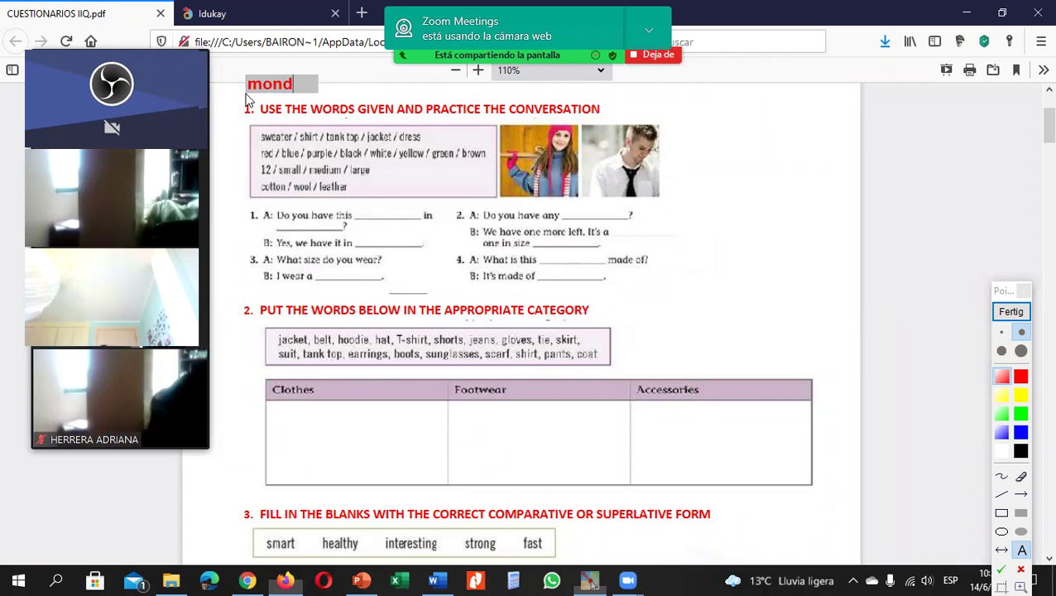
key(BackSpace)
key(BackSpace)
key(BackSpace)
key(BackSpace)
text(MONDAY)
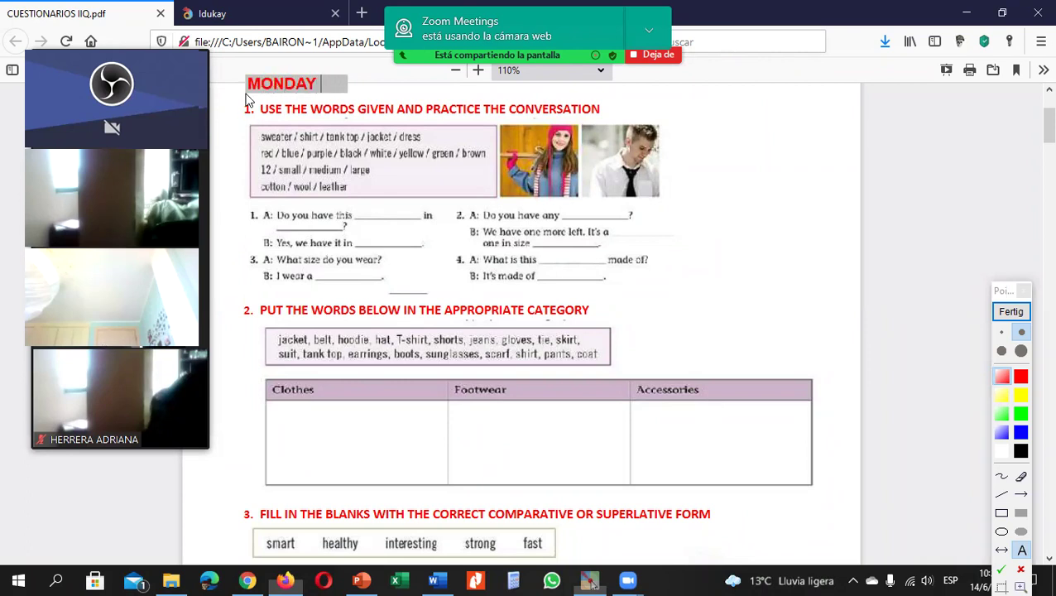
text( JUNE)
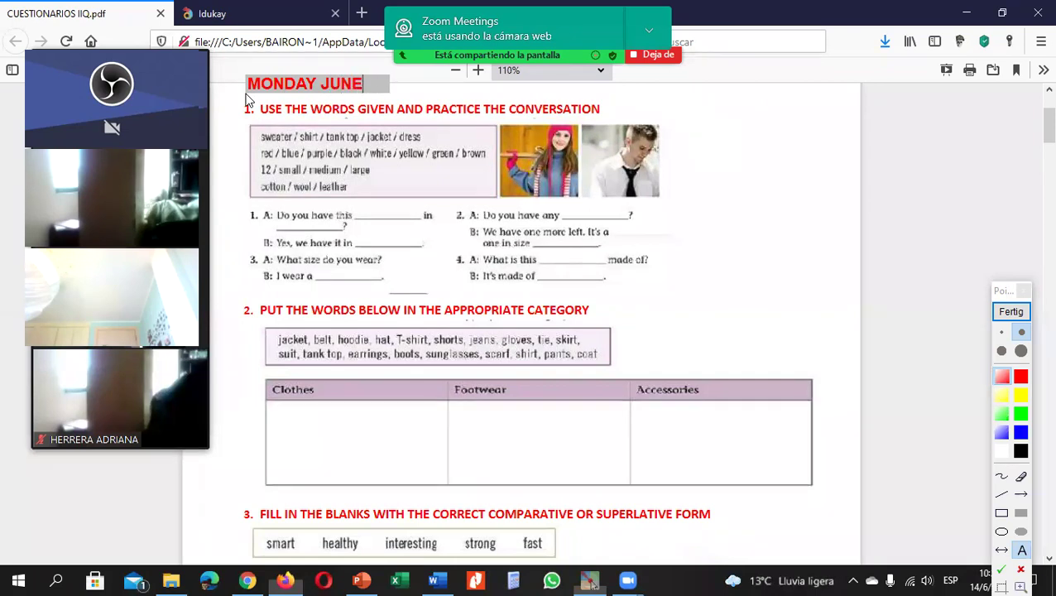
text( 14)
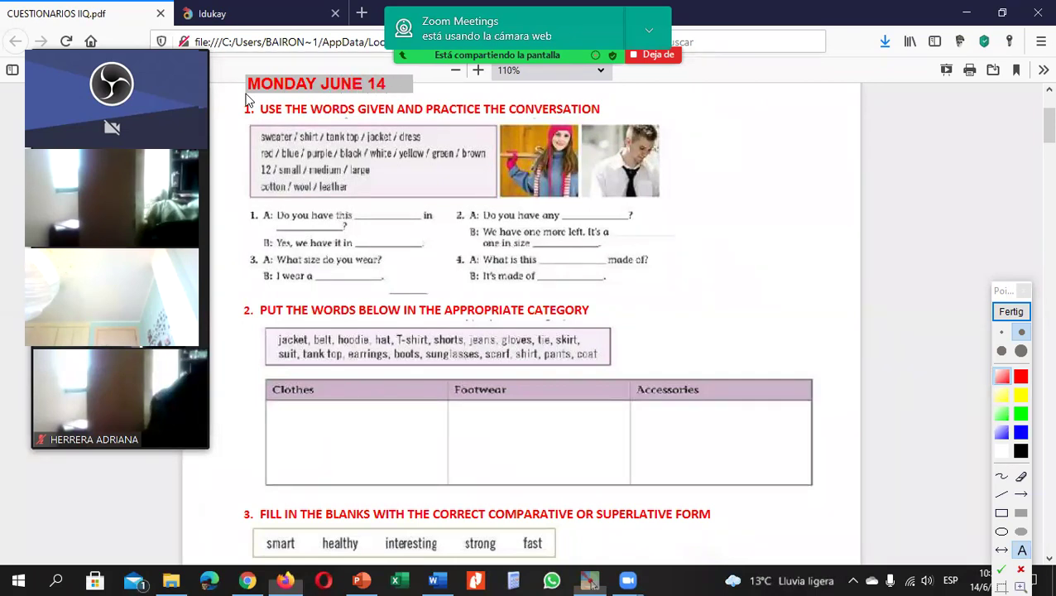
text(th)
text( 2021)
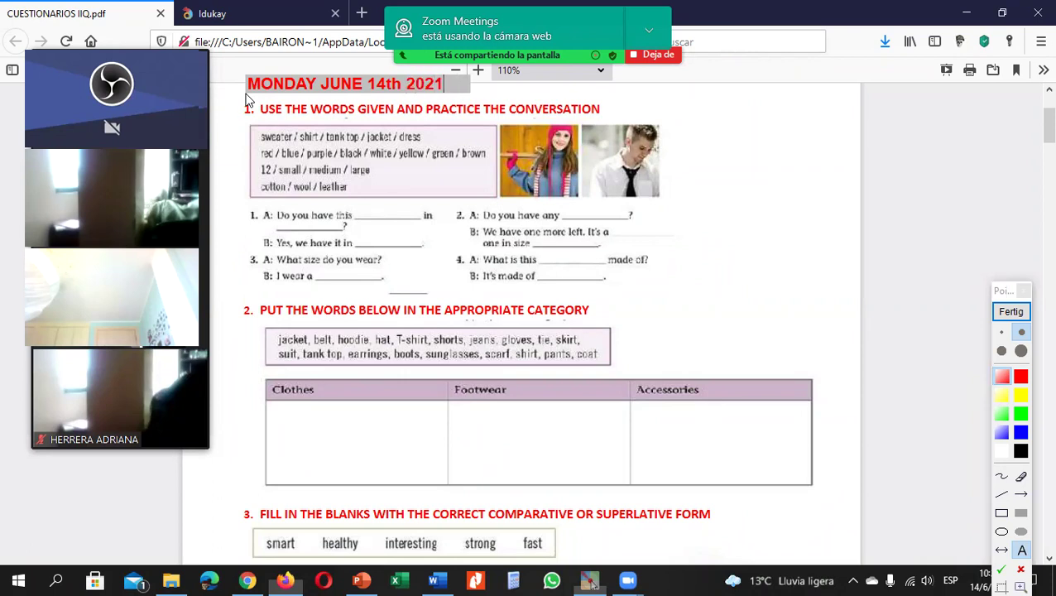
click(246, 98)
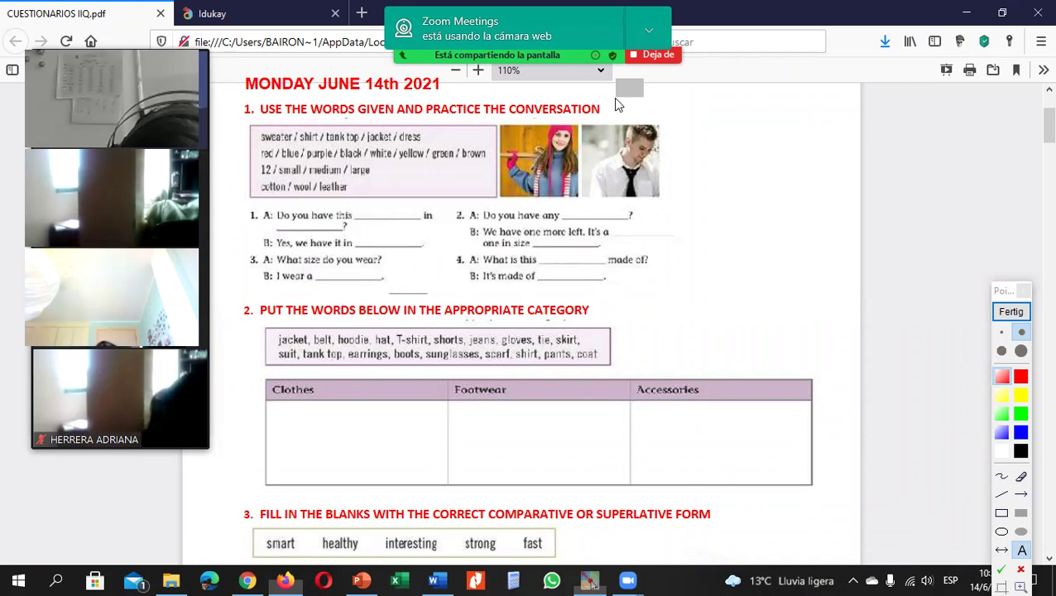
- Add the heading 'ENGLISH QUESTIONNAIRE' beside the date
text(ENGLISH)
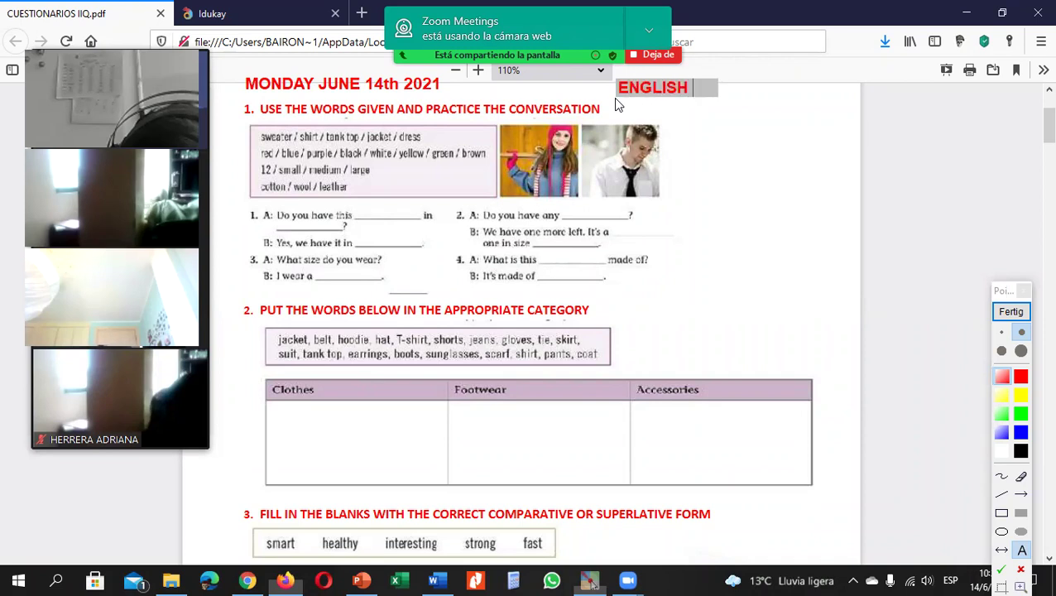
text( QUESTION)
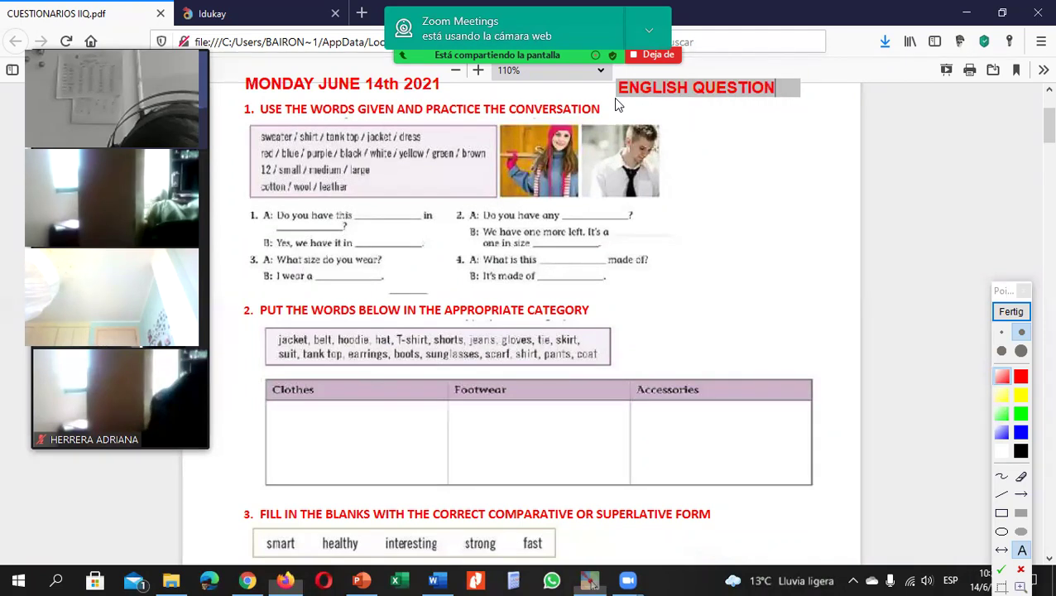
text(NAIRE)
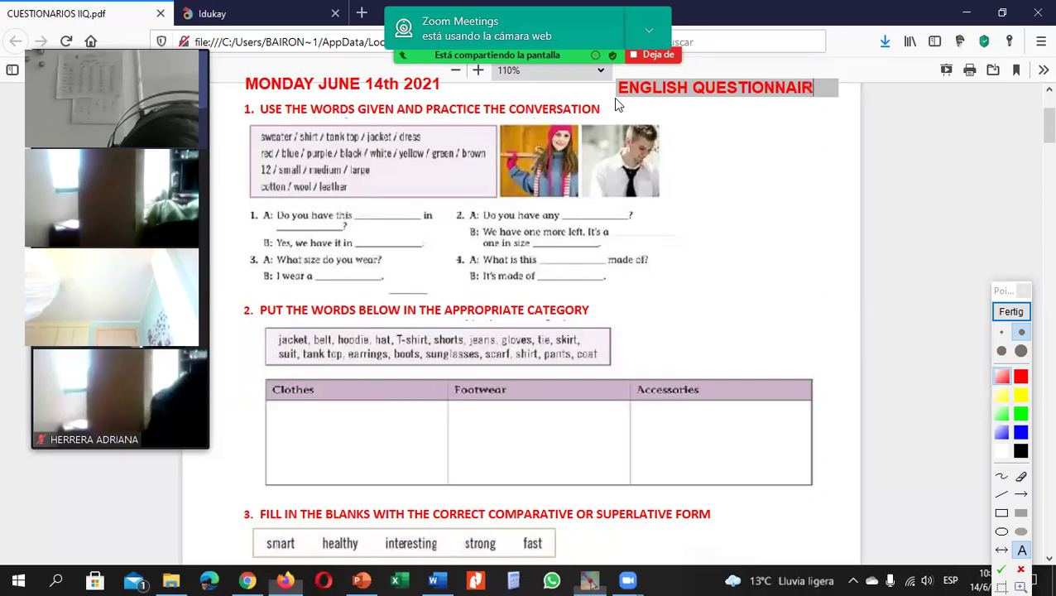
click(613, 97)
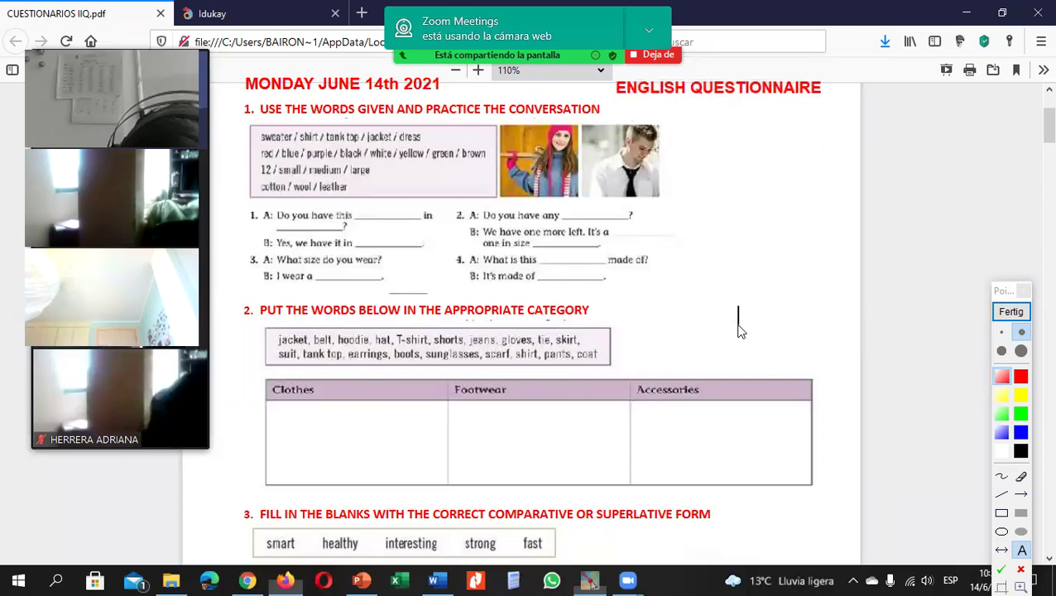
click(514, 439)
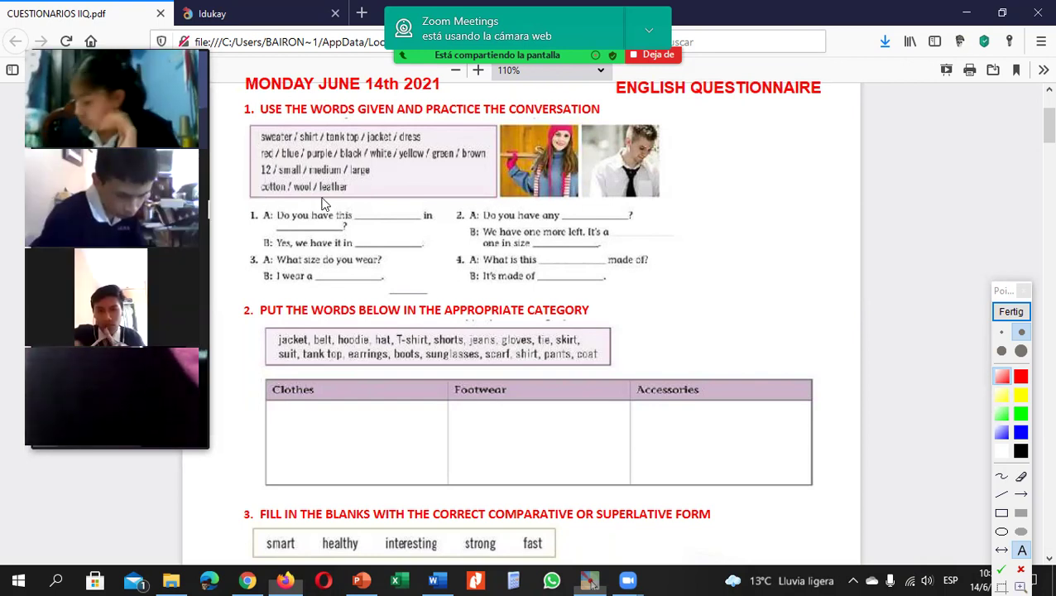
- Try text box positions around the exercise 1 heading, item 1 blanks and the date
click(400, 108)
click(259, 120)
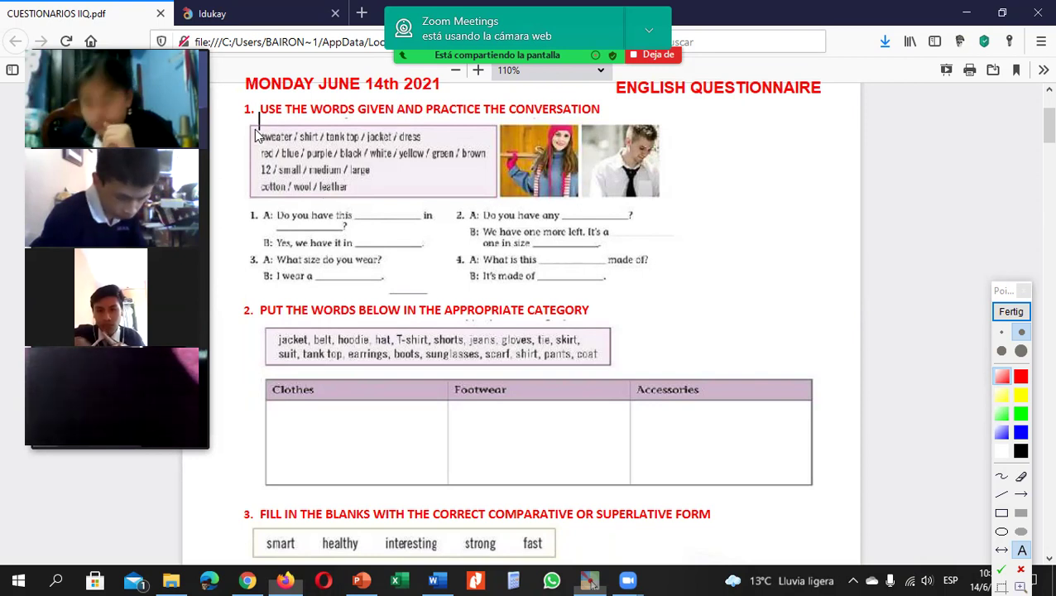
click(239, 159)
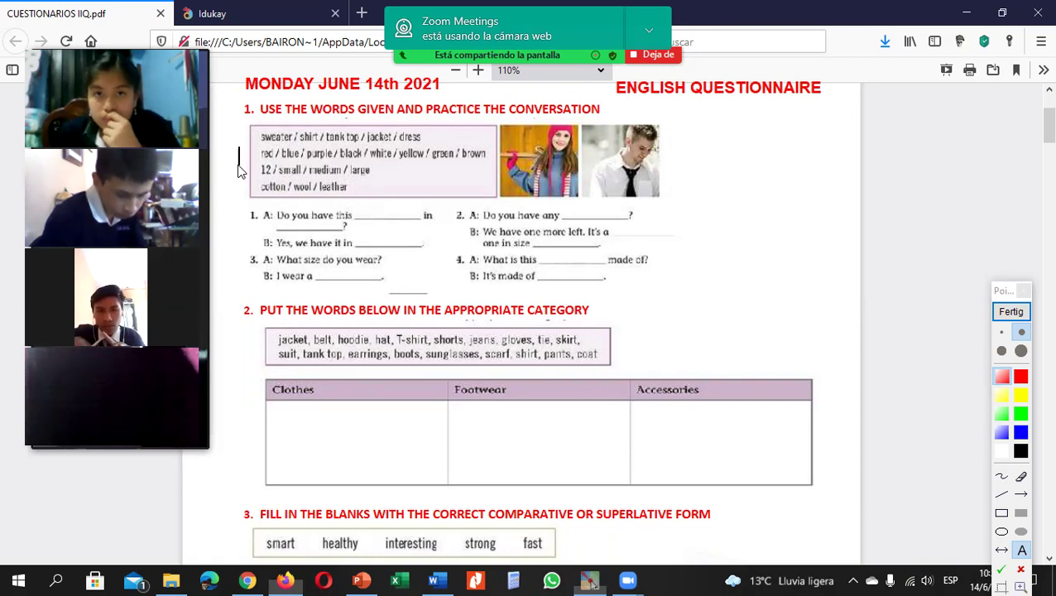
click(357, 217)
click(396, 248)
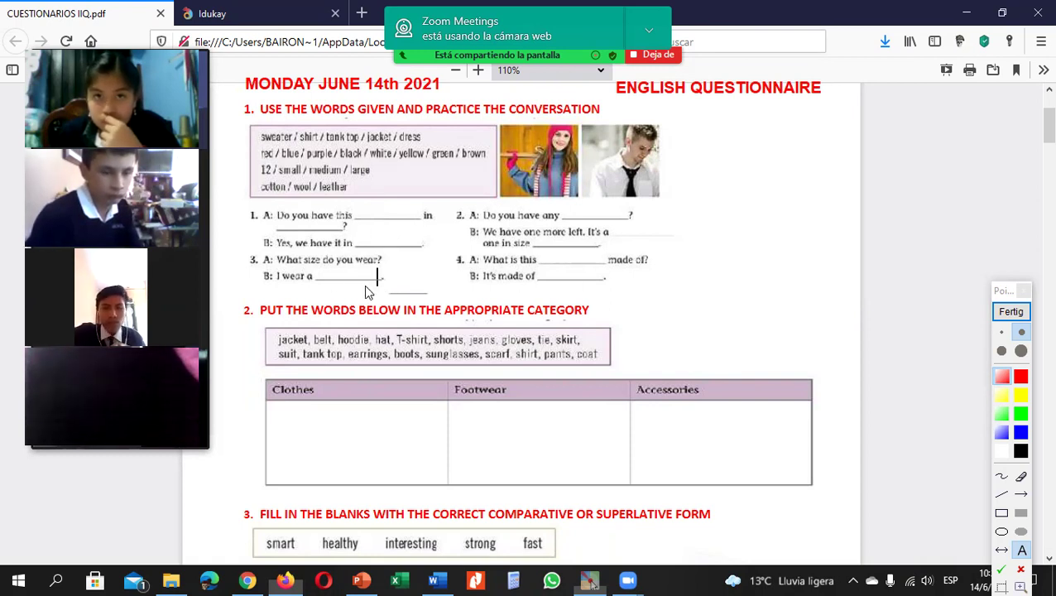
click(260, 113)
click(248, 88)
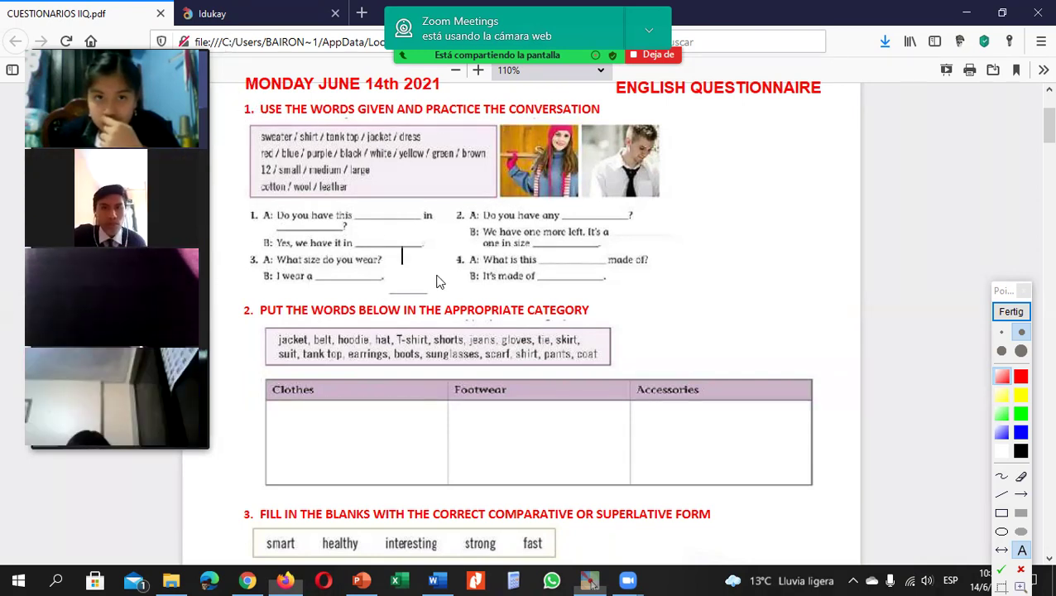
- Open a text box in item 1's blank after 'Do you have this'
click(223, 237)
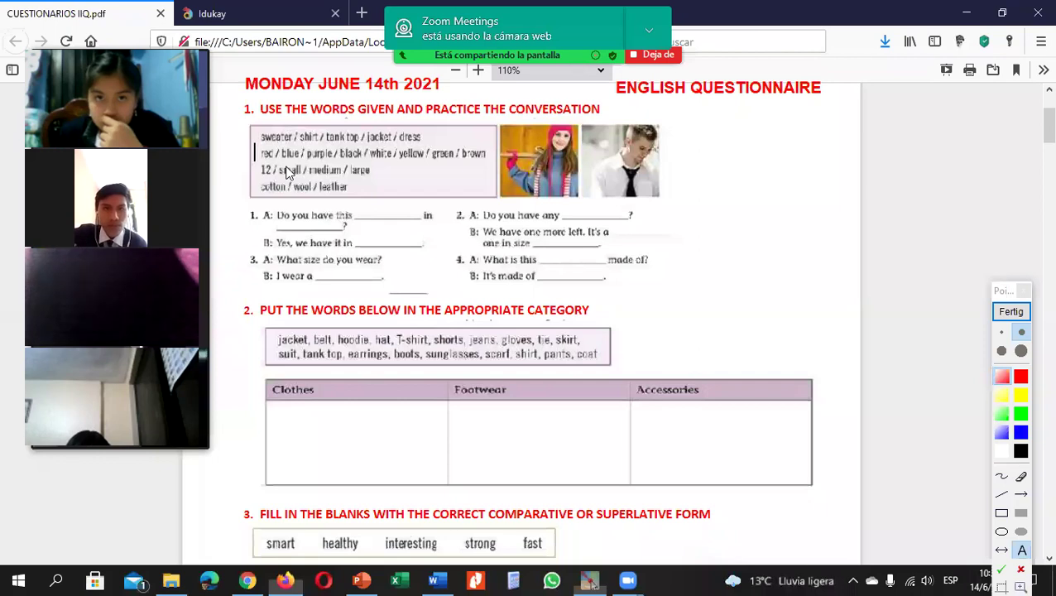
click(251, 214)
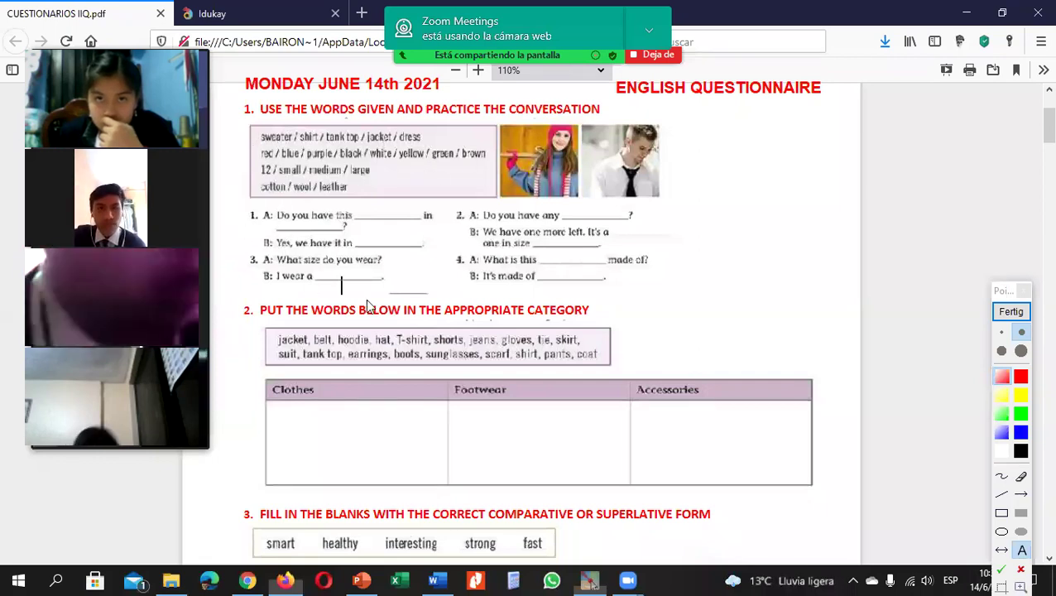
click(218, 232)
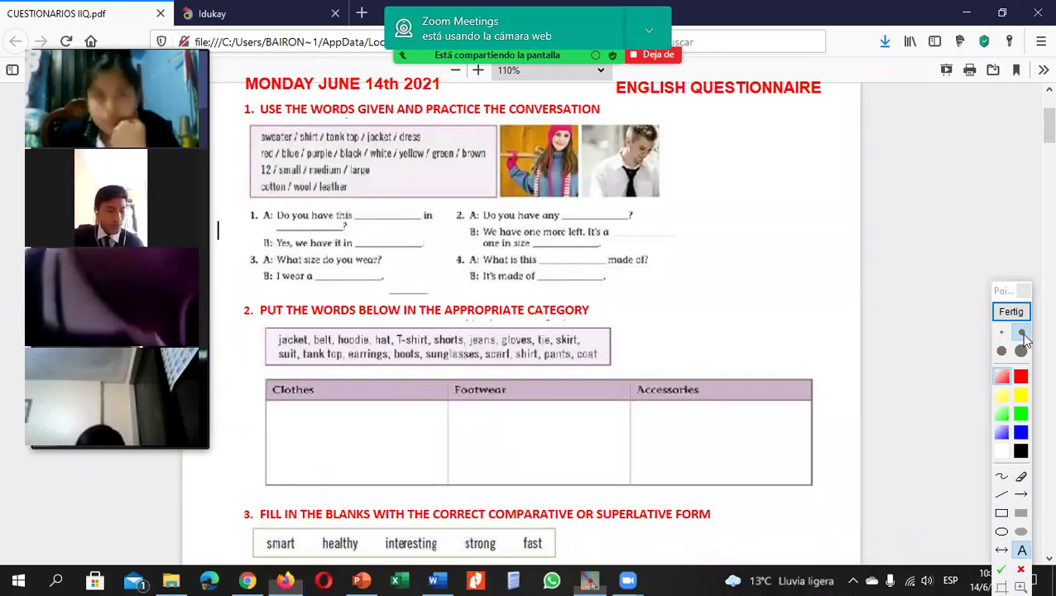
click(893, 422)
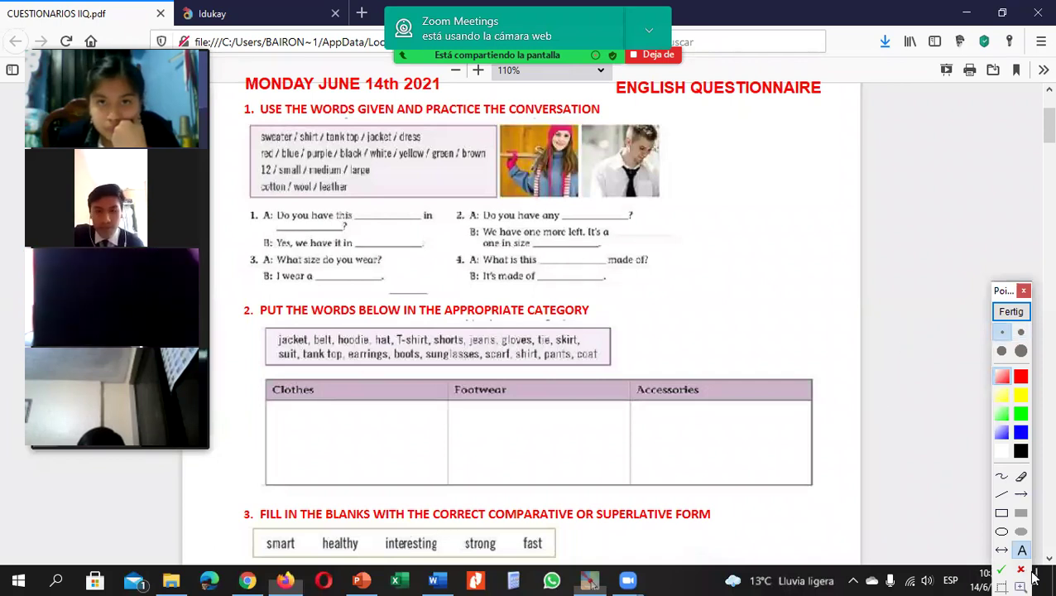
click(351, 217)
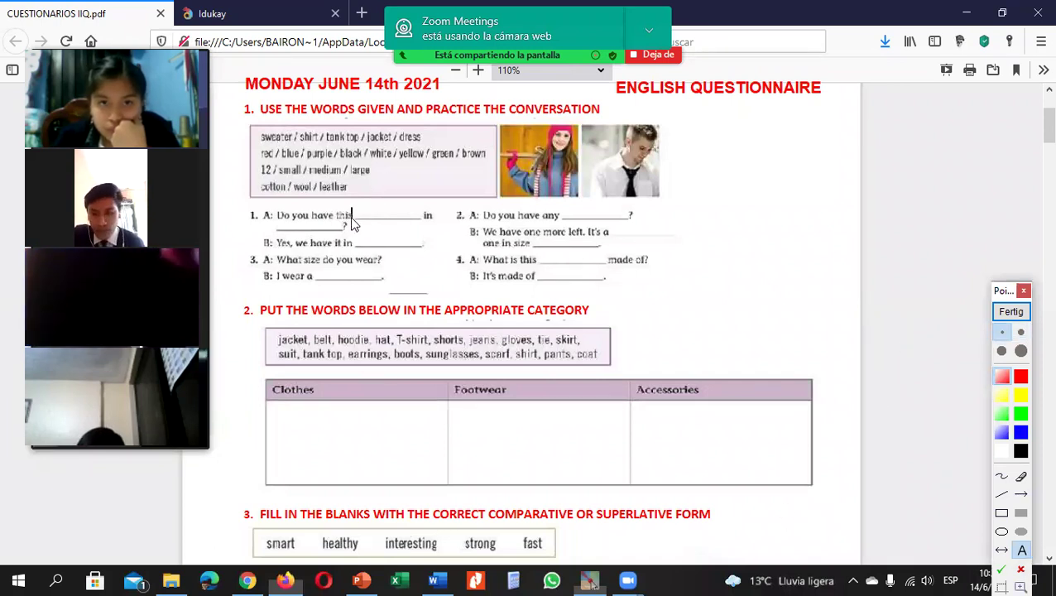
click(354, 215)
text(SWEAT)
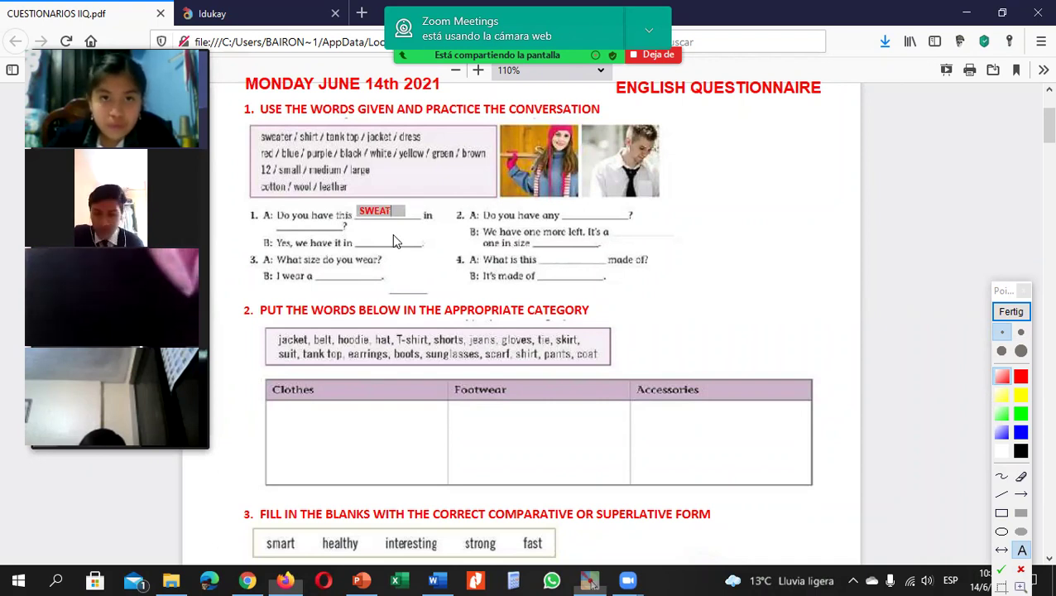
- Finish SWEATER in item 1's first blank and write BLUE in its other two blanks
text(ER)
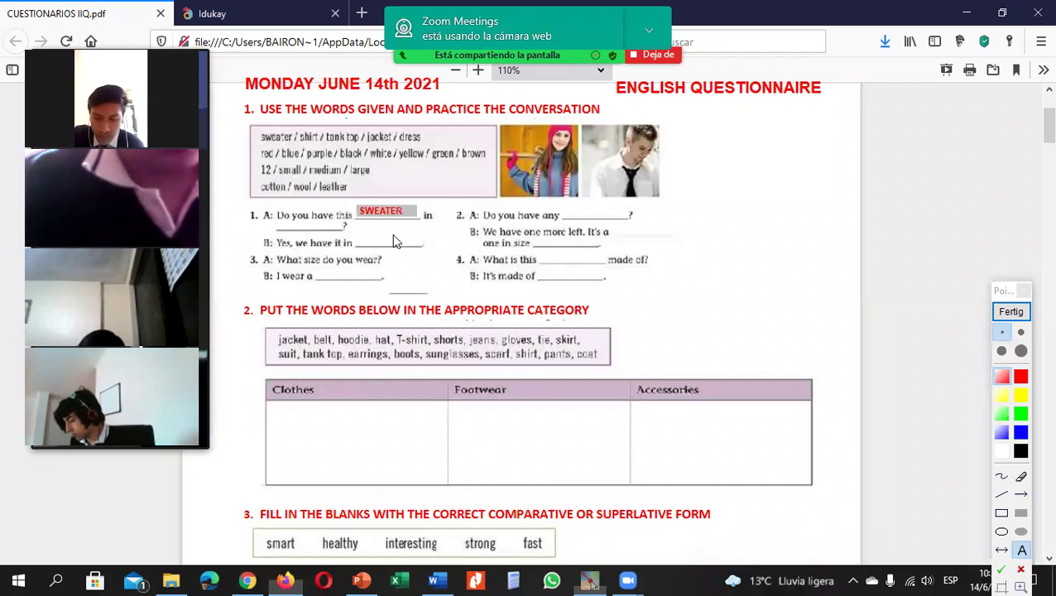
click(392, 233)
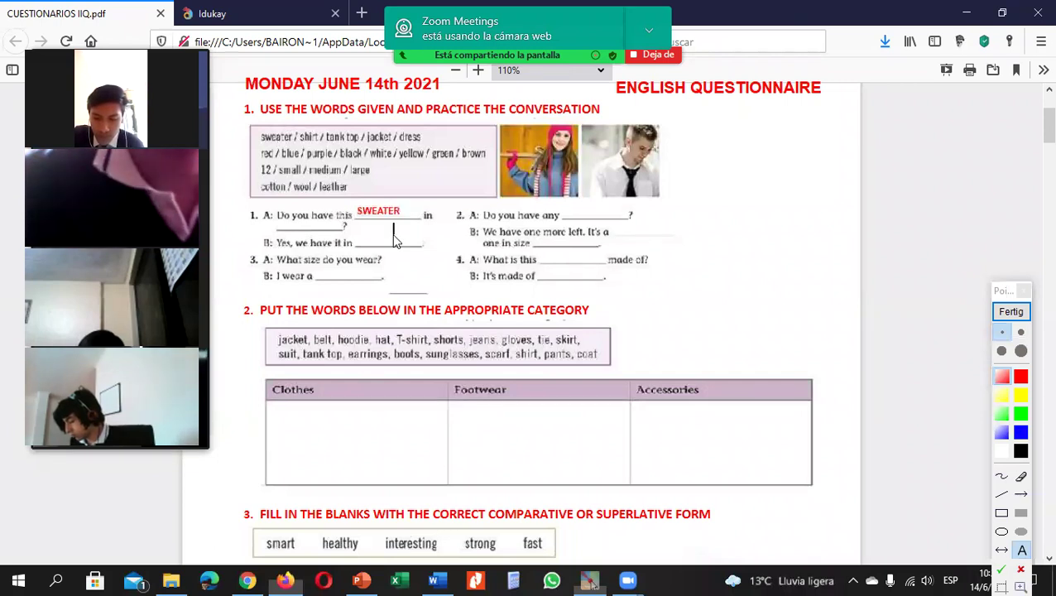
click(281, 228)
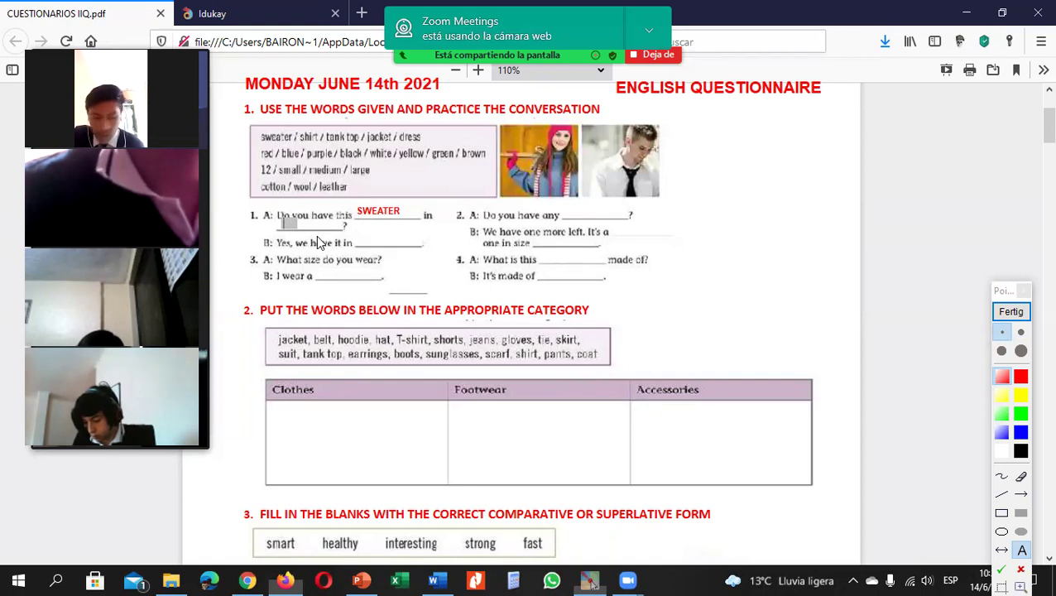
text(BLUE)
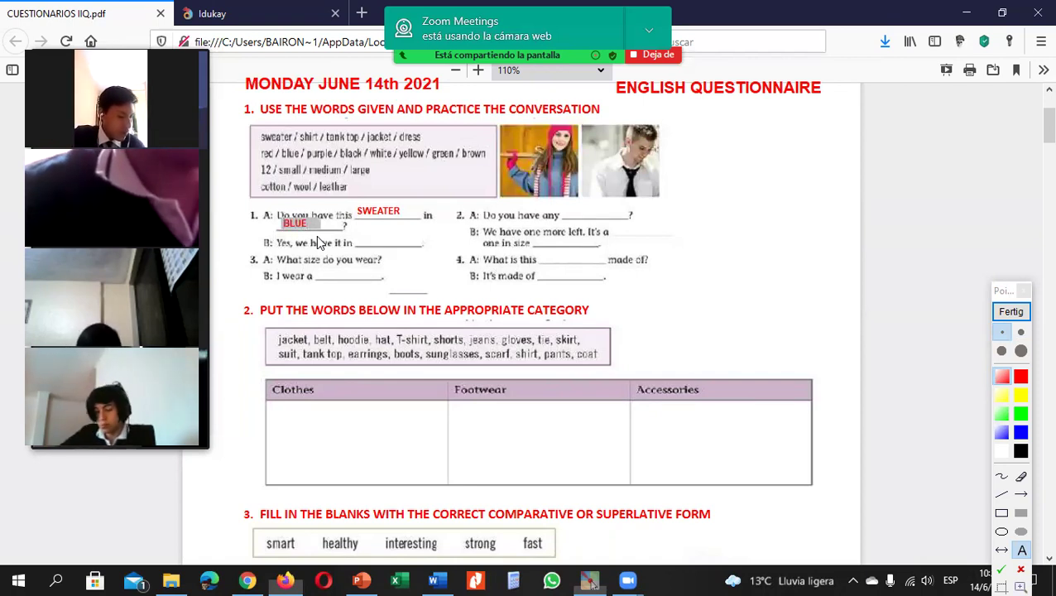
click(318, 238)
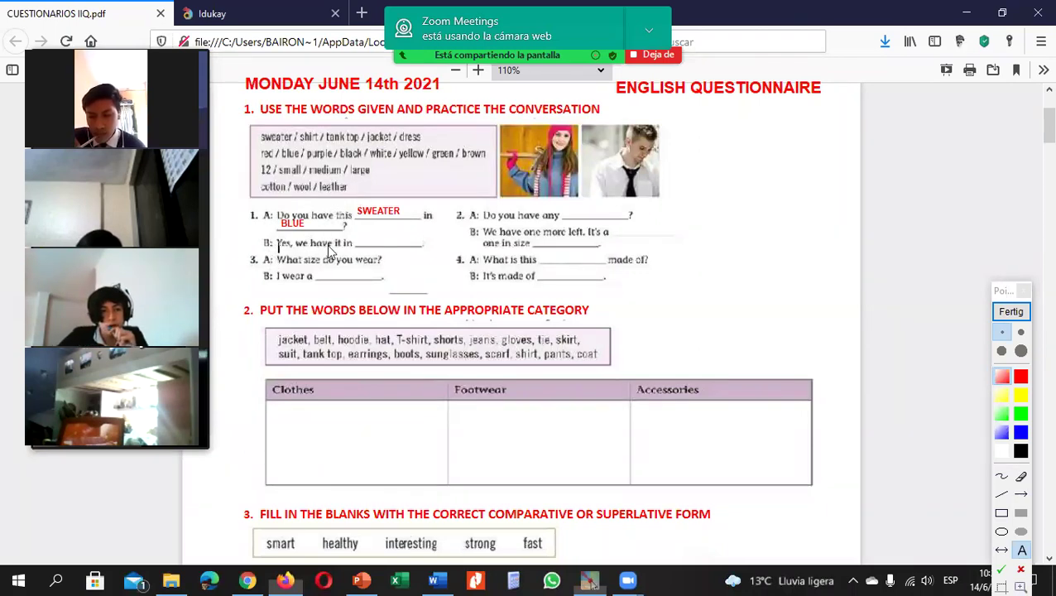
click(358, 243)
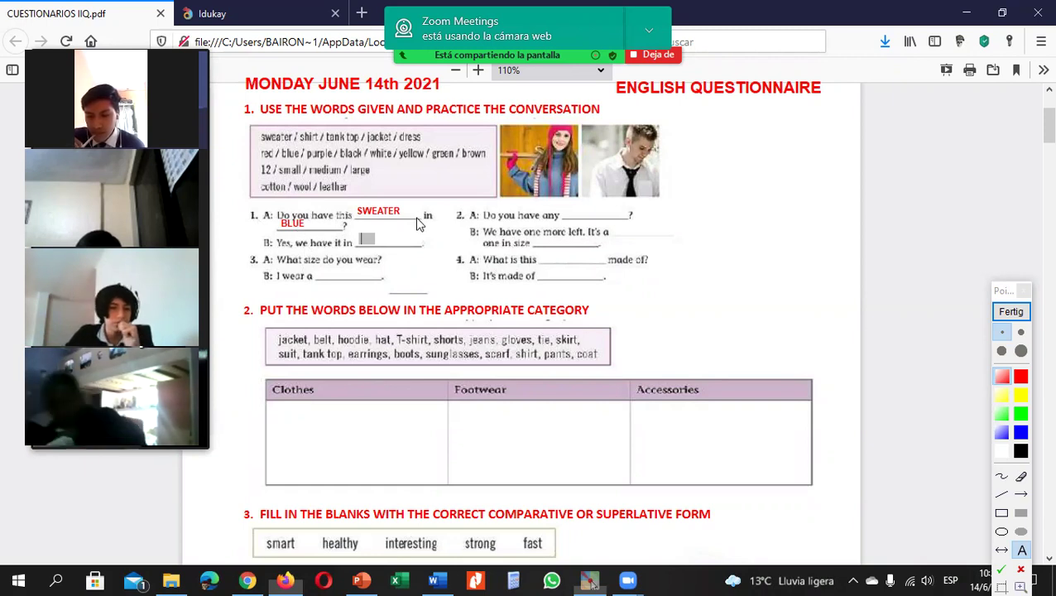
text(BLUE)
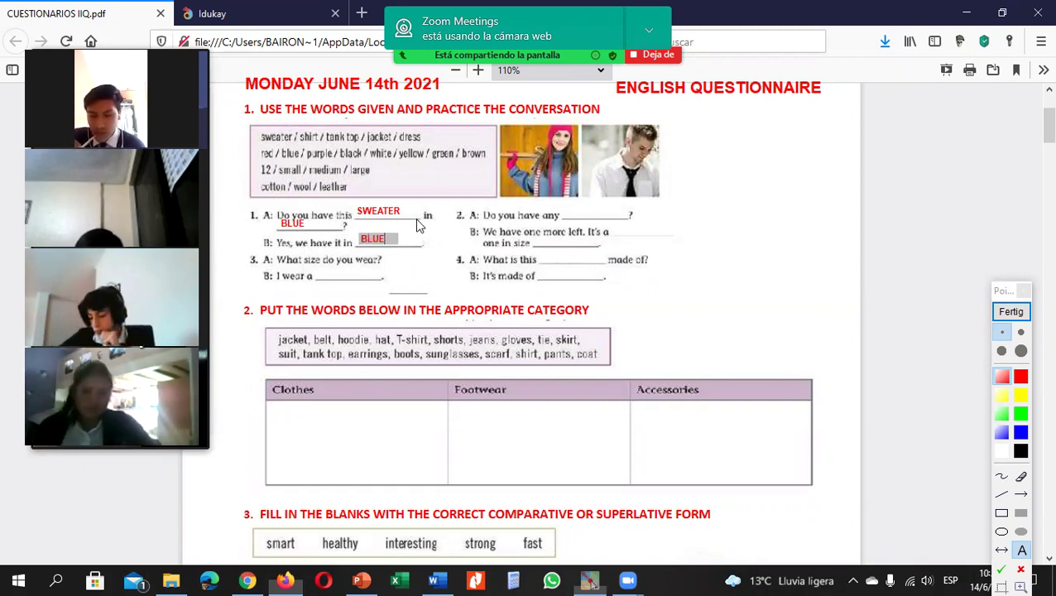
click(418, 217)
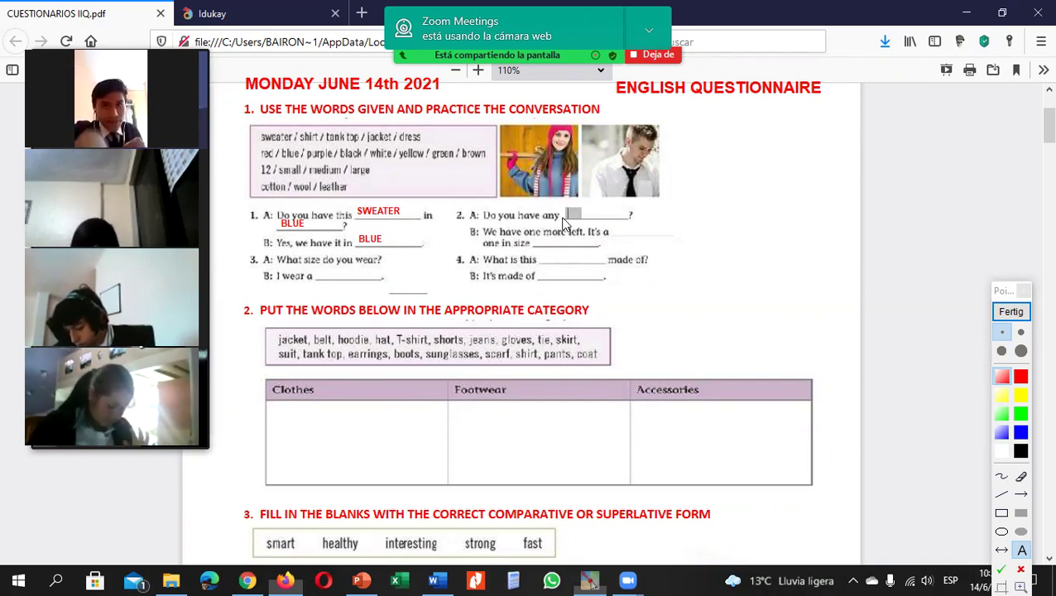
- Write JACKETS in item 2's first blank and PURPLE on the next line
text(JACKETS)
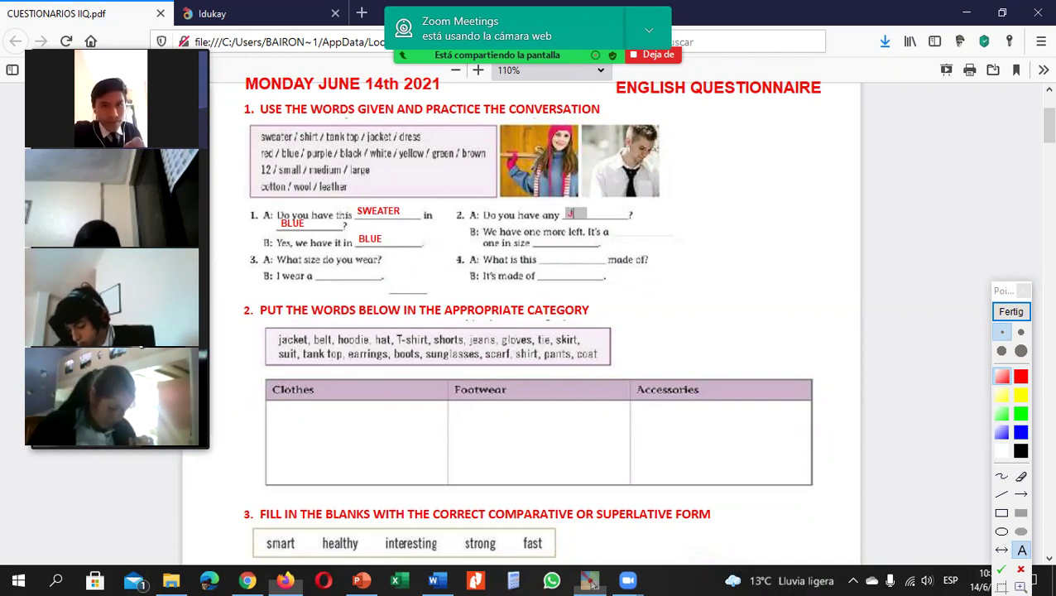
click(563, 216)
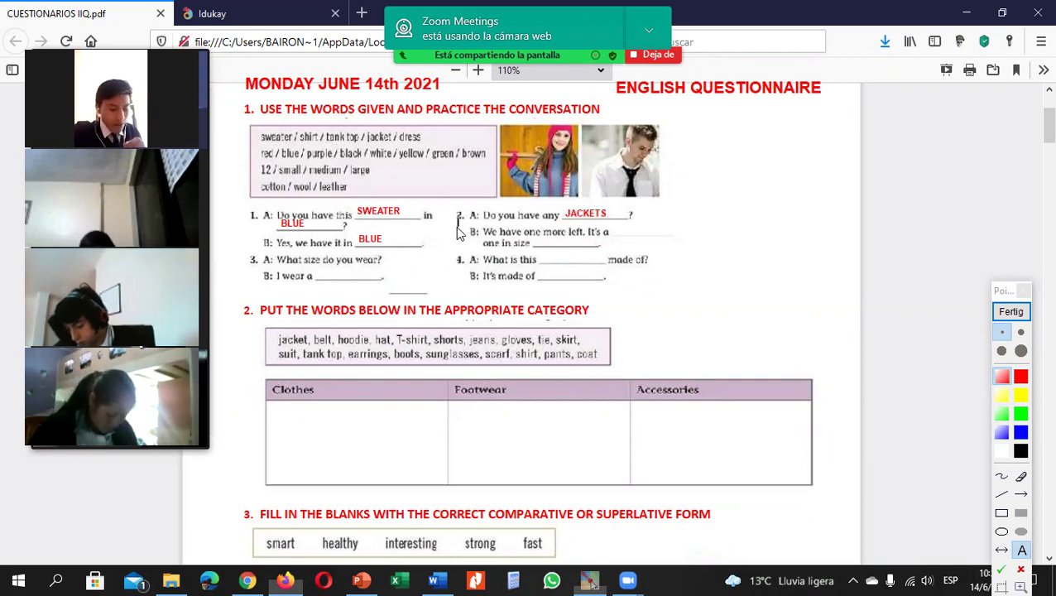
click(536, 233)
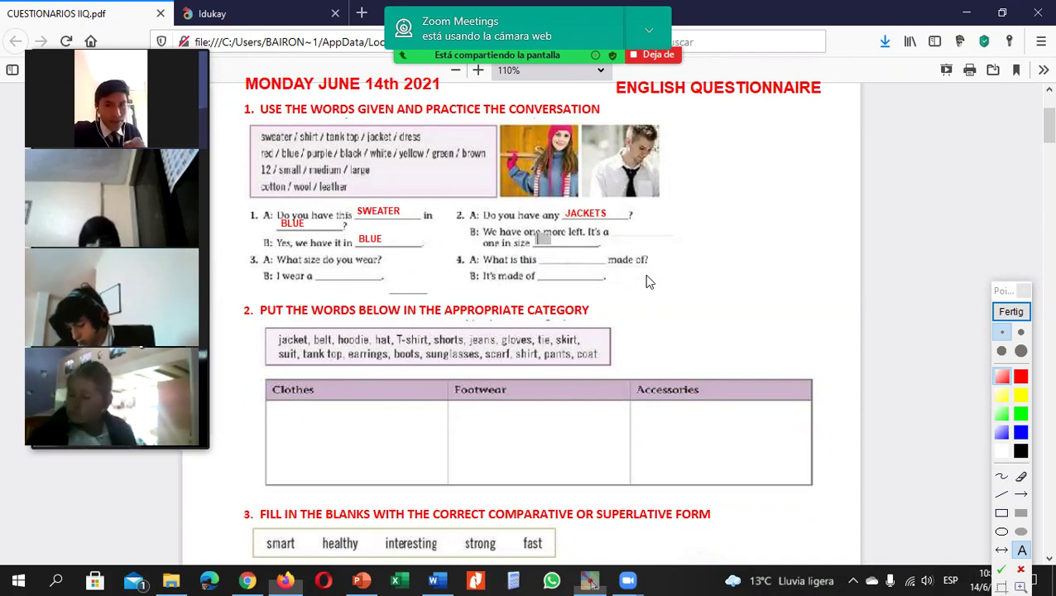
text(PURPLE)
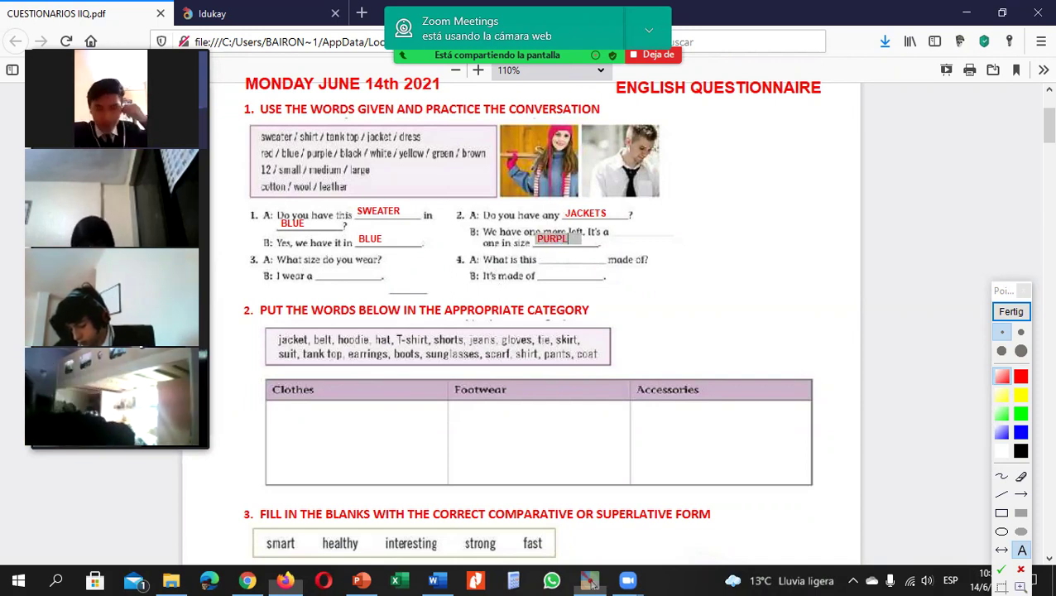
click(650, 282)
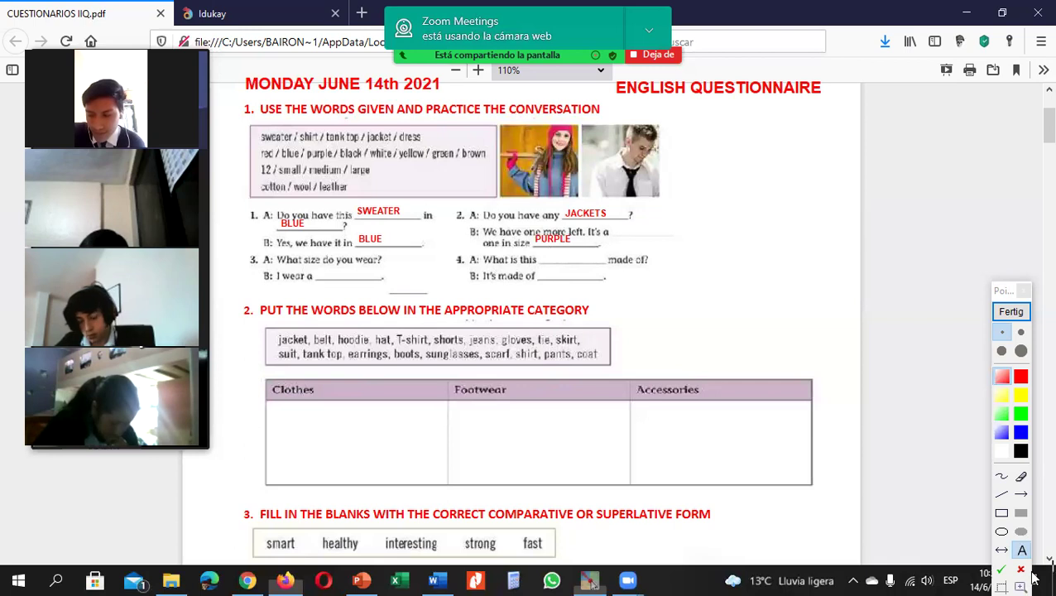
- Erase the misplaced PURPLE and rewrite PURPLE after 'It's a'
click(1022, 477)
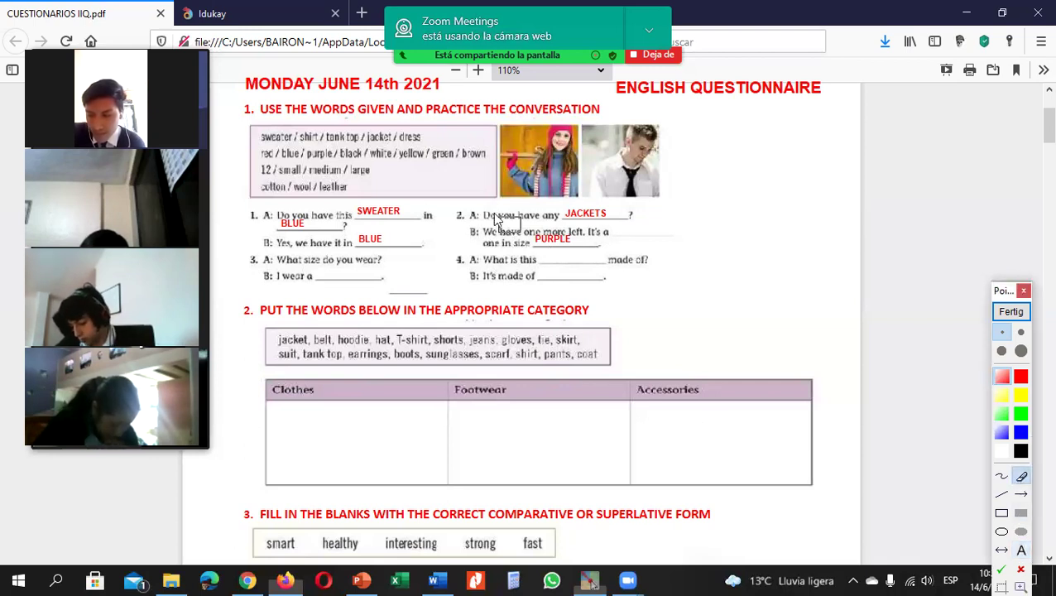
mouse_move(554, 239)
mouse_down()
mouse_move(534, 241)
mouse_move(571, 240)
mouse_up()
click(1022, 550)
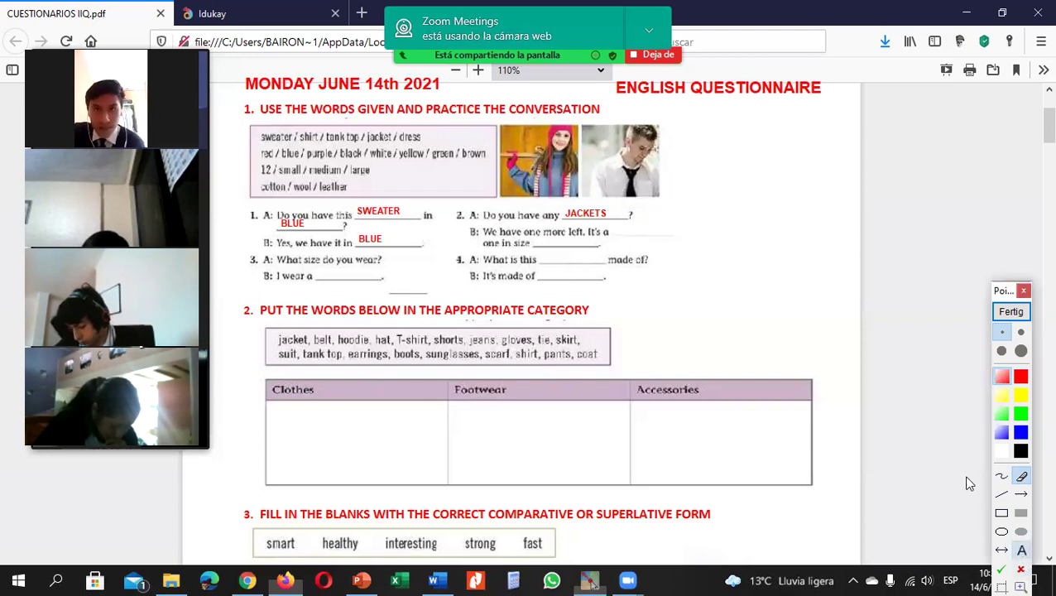
click(616, 239)
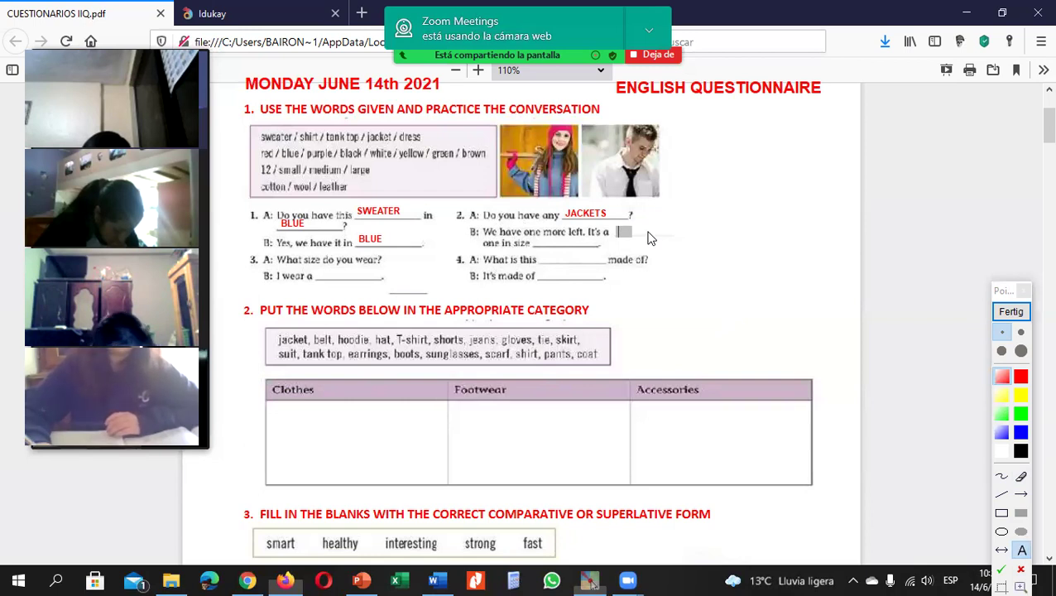
text(PUR)
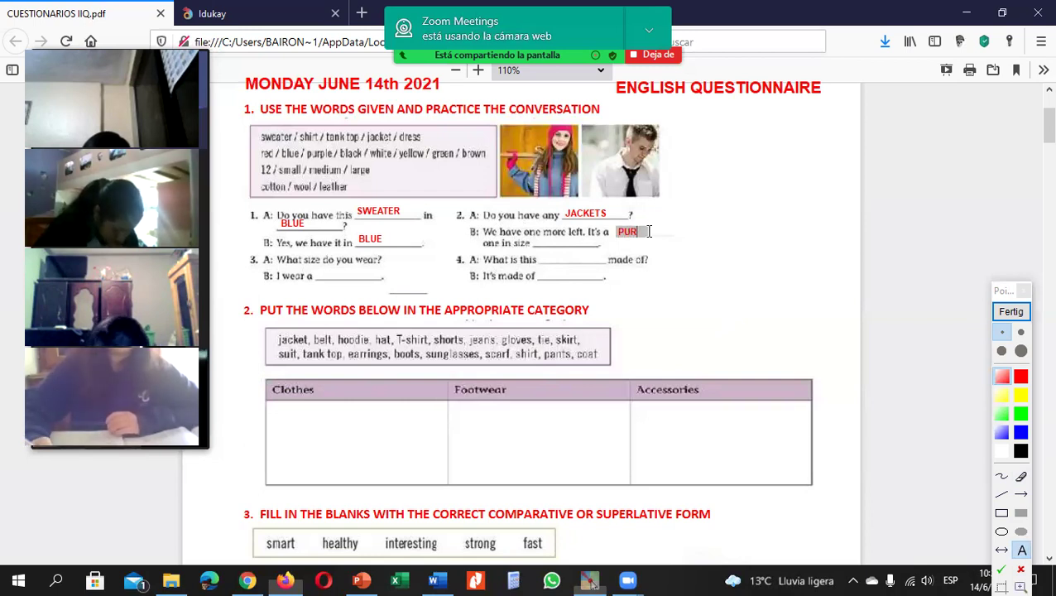
text(PL)
click(650, 237)
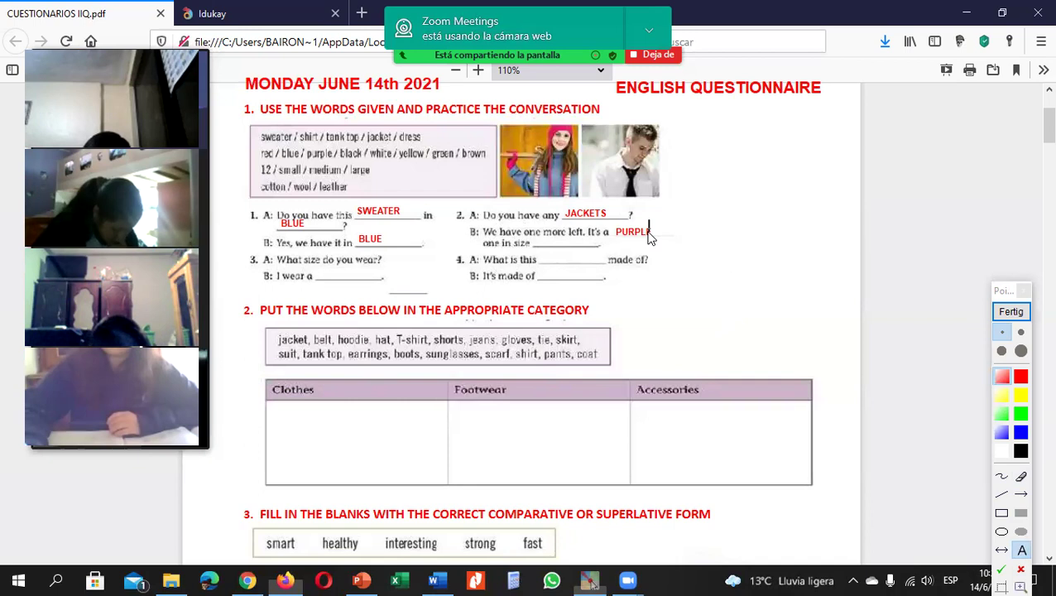
text(E)
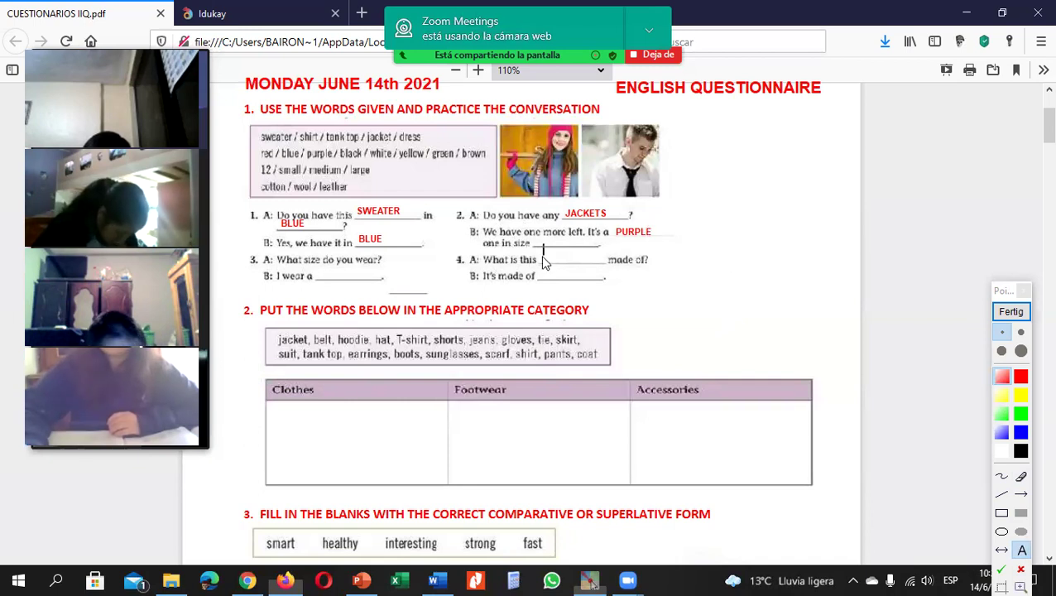
- Write MEDIUM in item 2's size blank
click(539, 242)
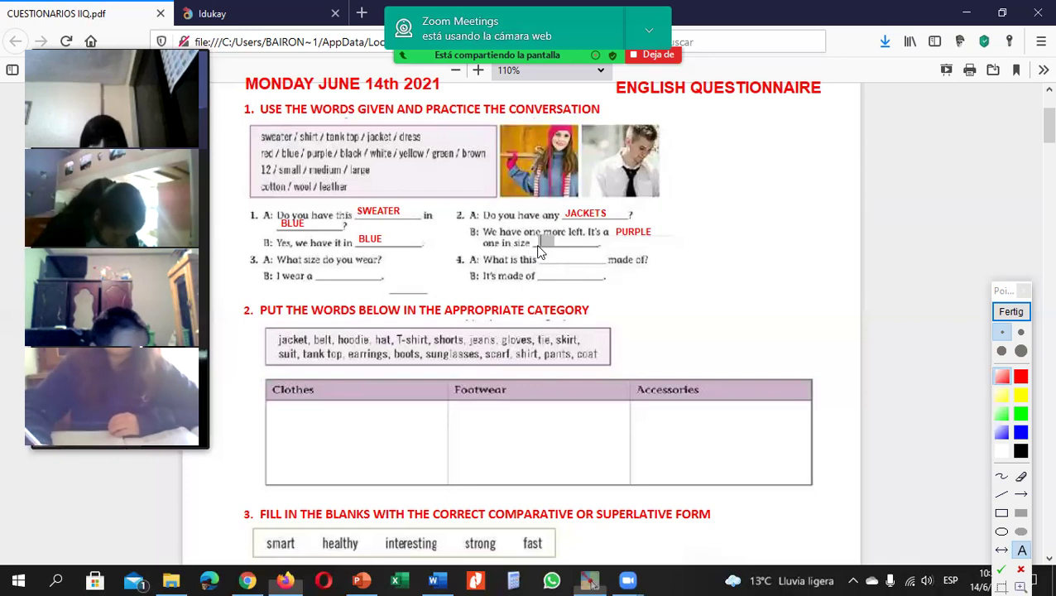
text(MEI)
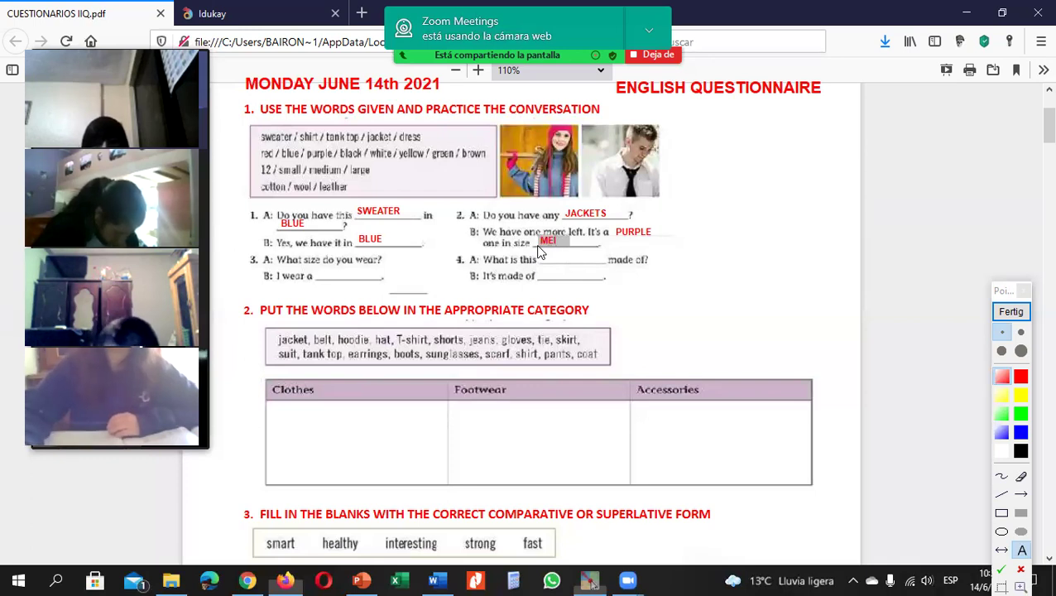
key(BackSpace)
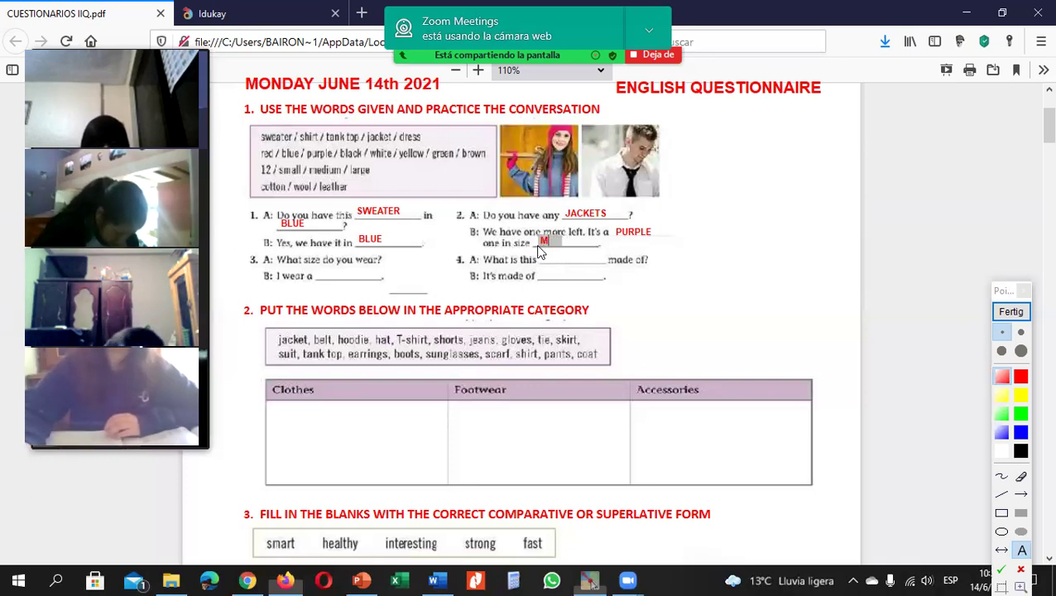
text(EDIUM)
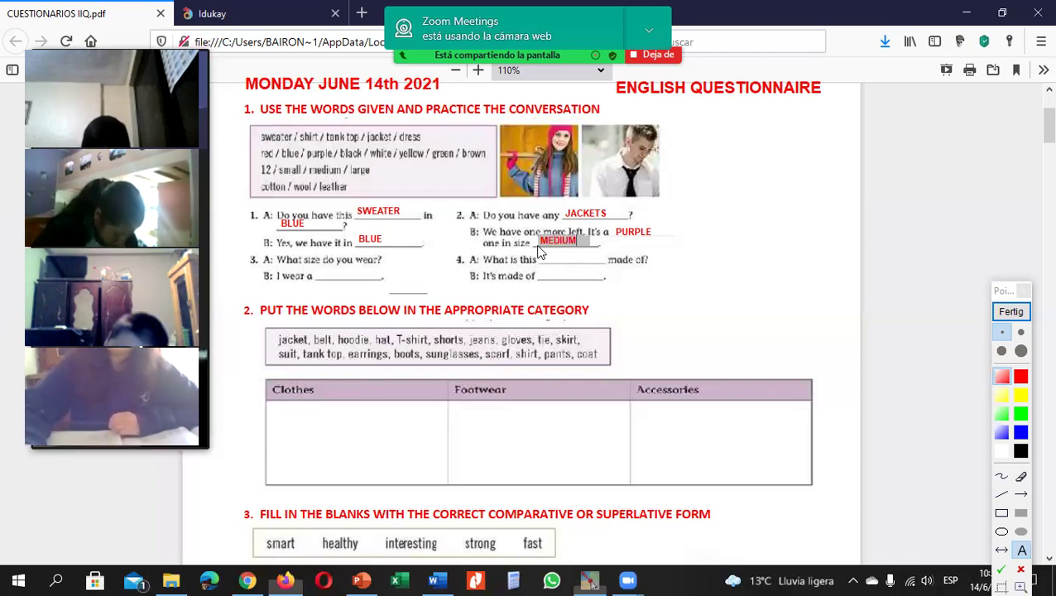
click(539, 252)
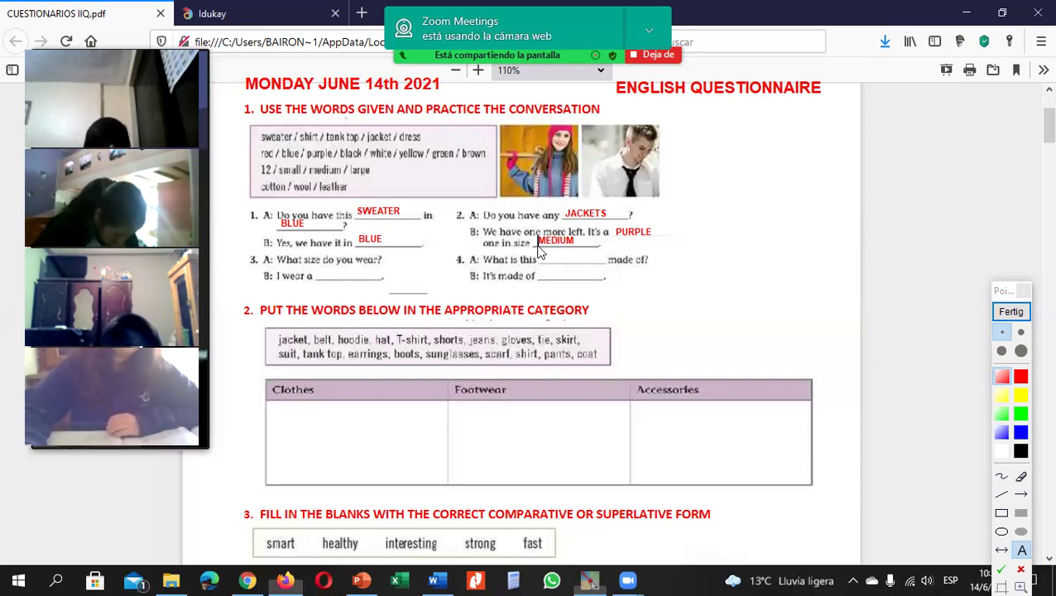
- Position a text box in the blank after 'I wear a' and type SMALL, fixing a typo
click(240, 256)
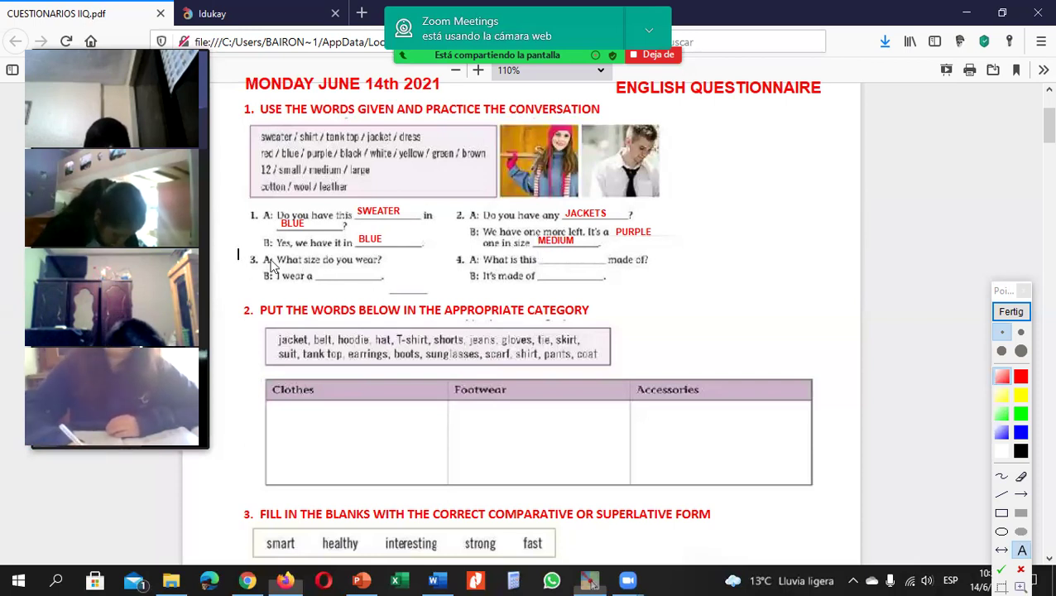
click(284, 257)
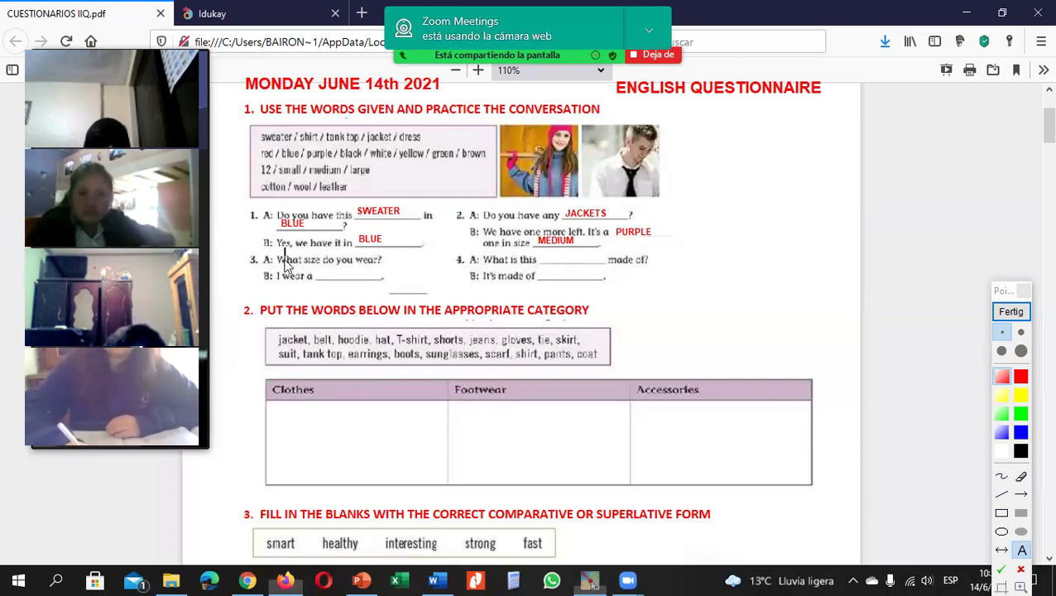
click(341, 282)
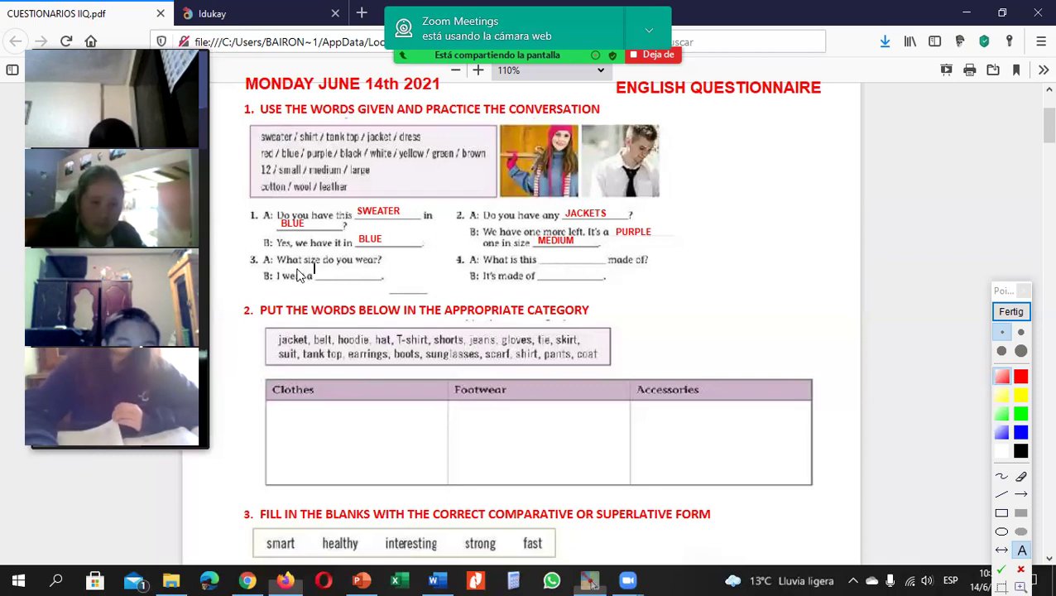
click(304, 262)
click(323, 269)
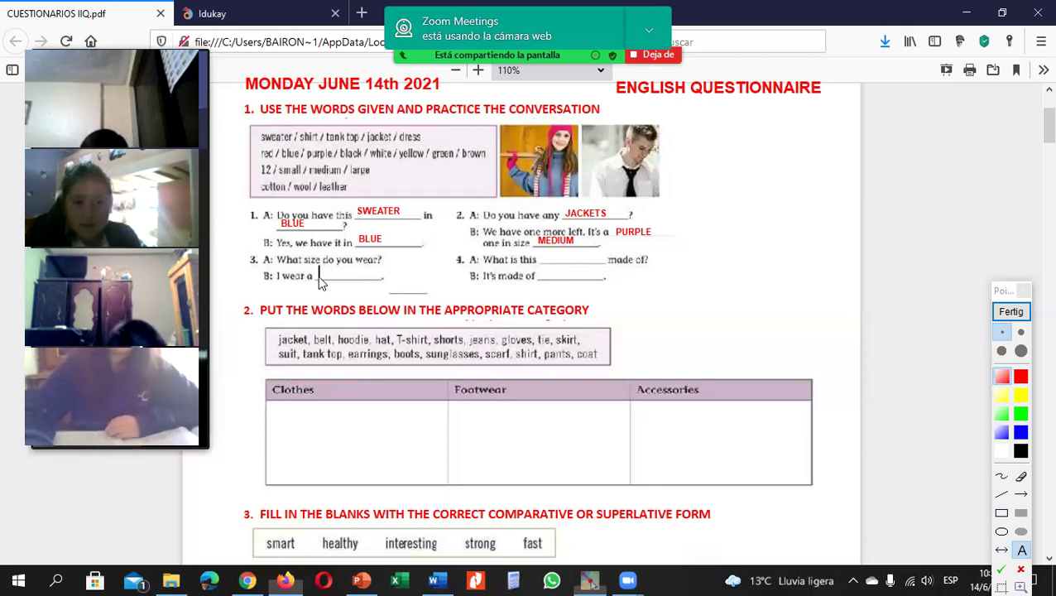
click(313, 278)
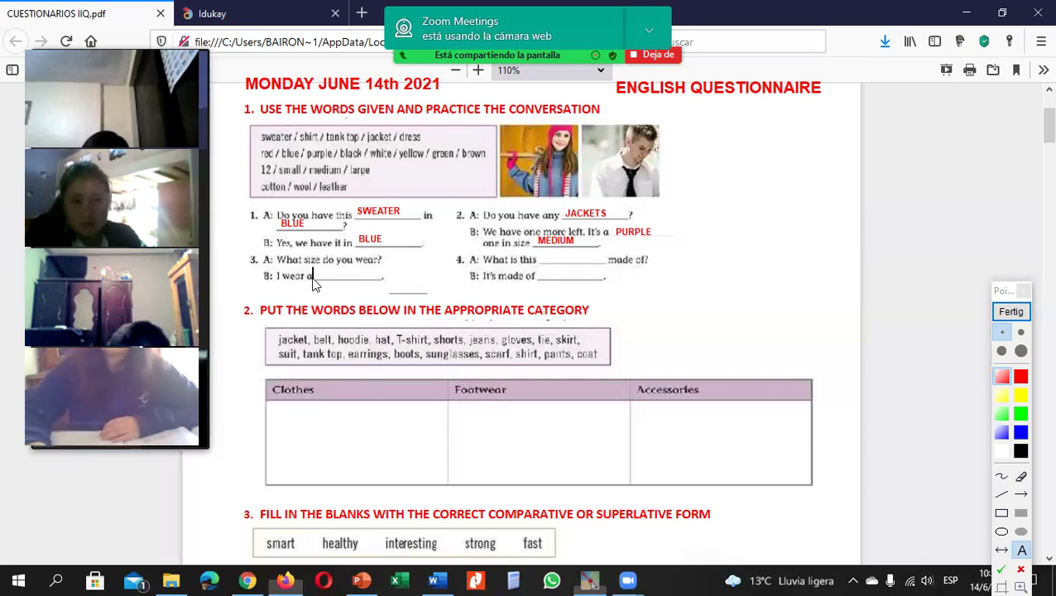
click(320, 278)
click(317, 278)
text(SAM)
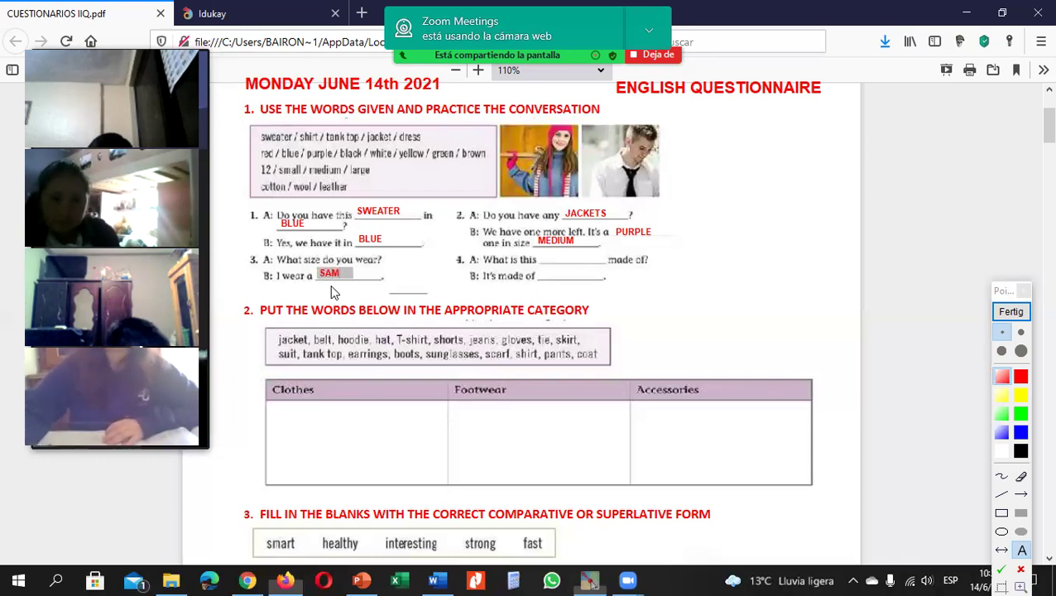
key(BackSpace)
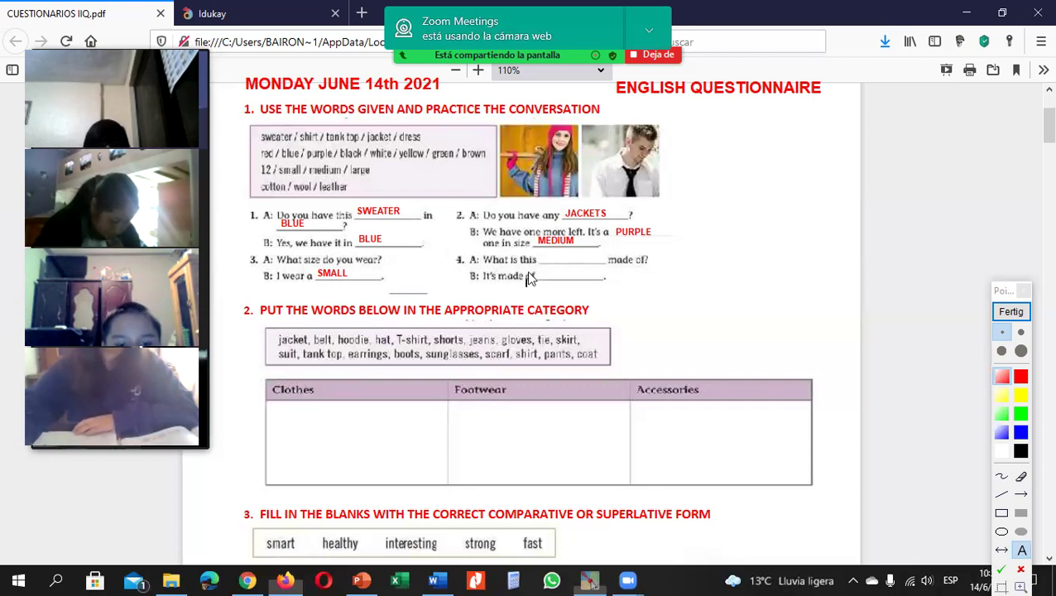
click(546, 259)
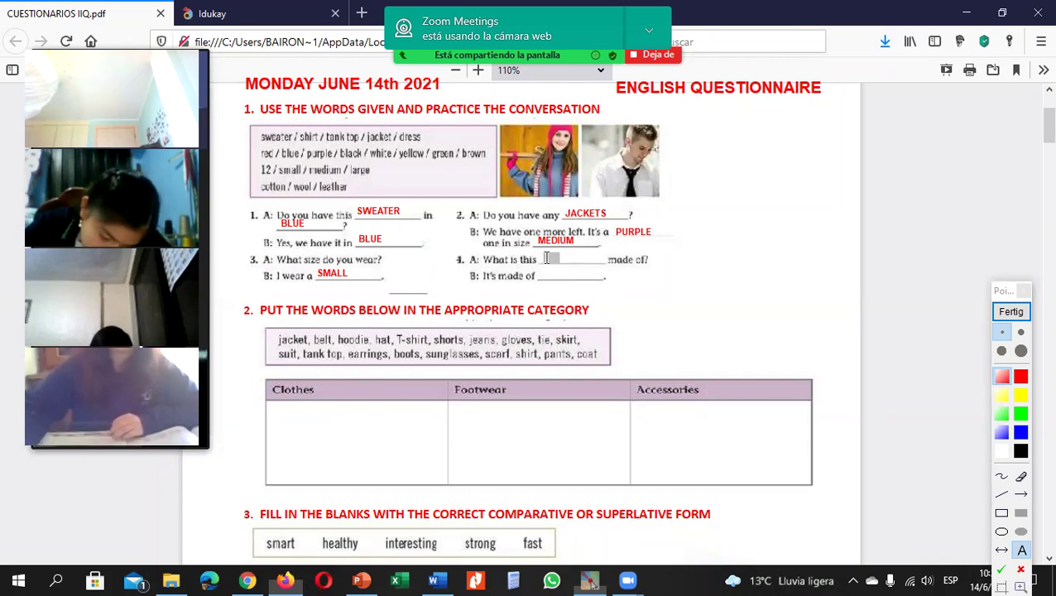
- Type SWEATER in item 4's 'What is this' blank
click(546, 258)
text(SWAE)
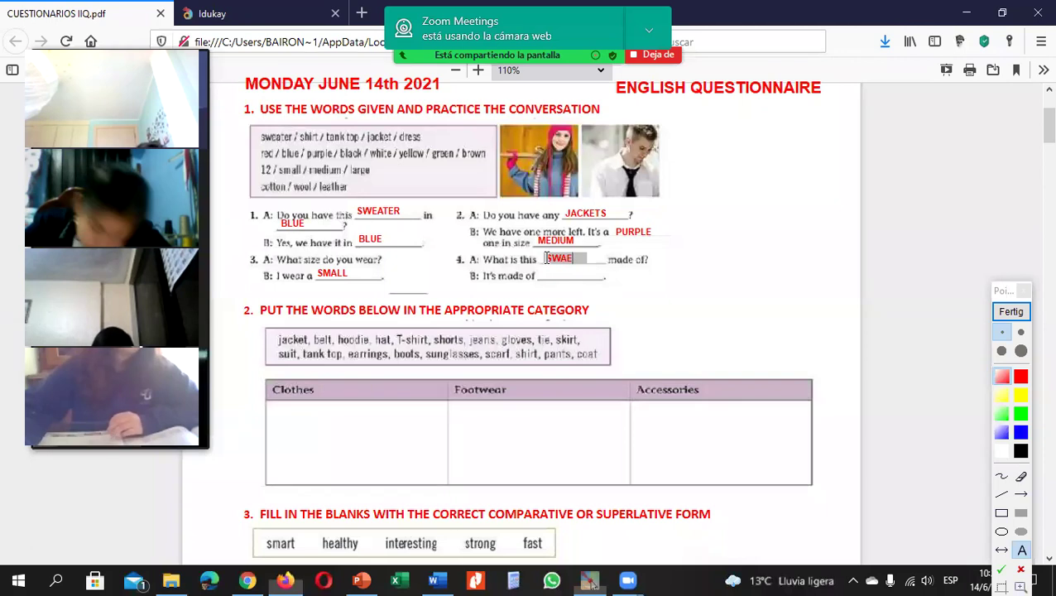
key(BackSpace)
key(BackSpace)
text(EAT)
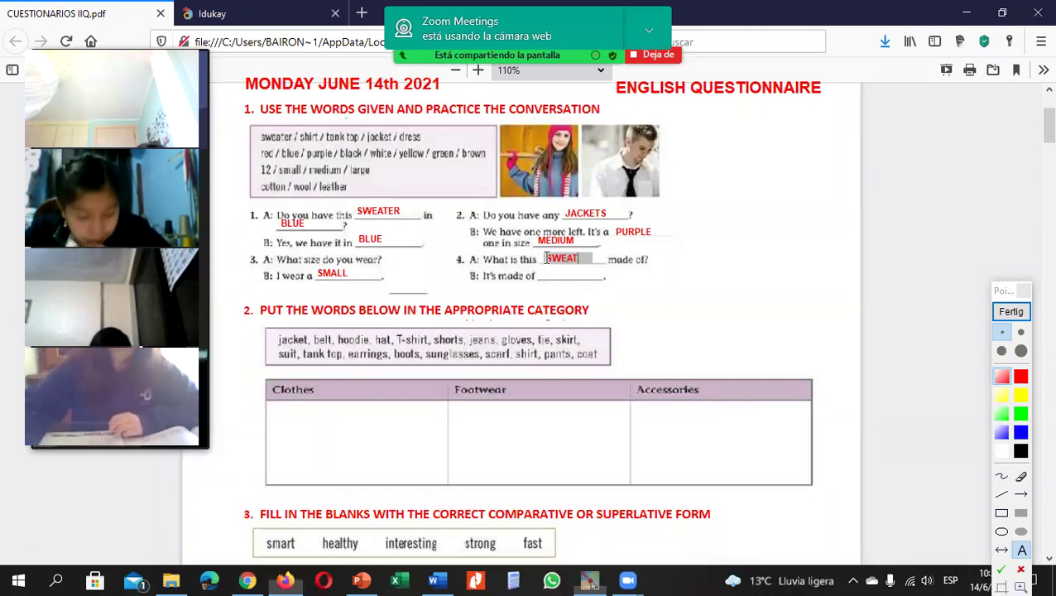
text(ER)
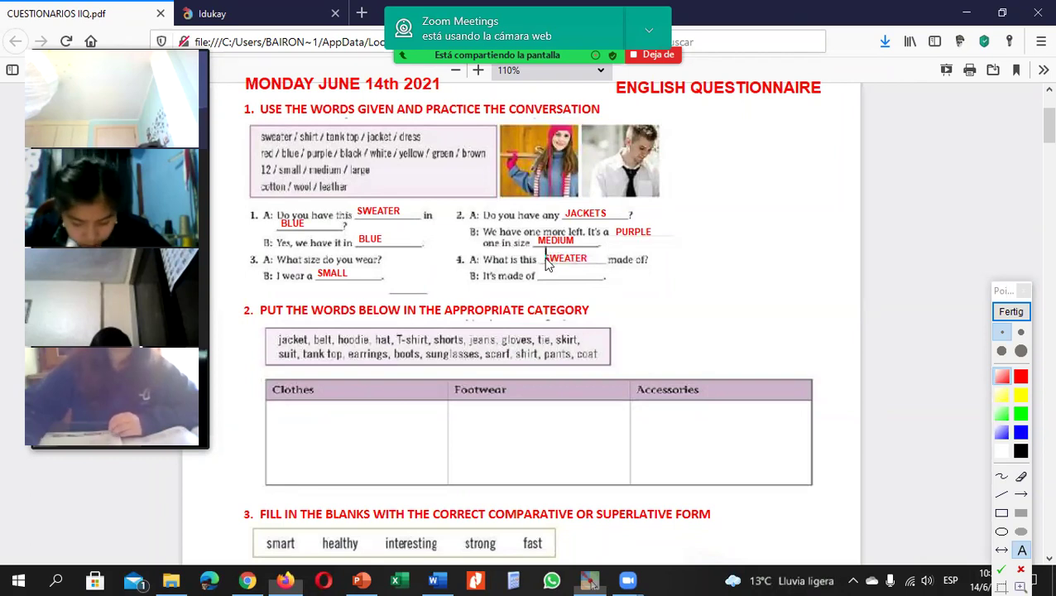
click(480, 270)
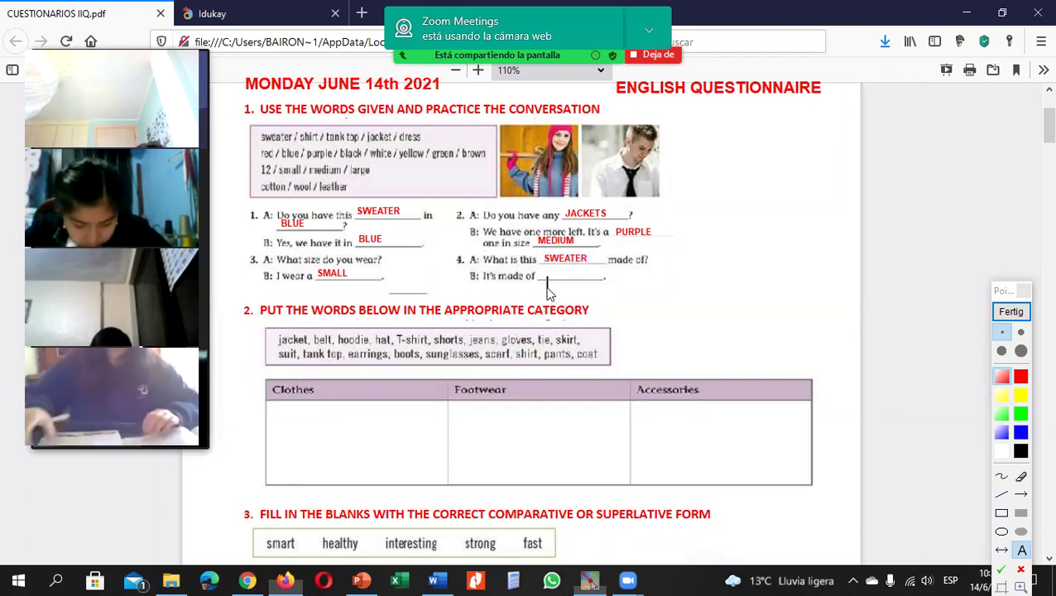
- Write WOOL in the 'It's made of' blank of item 4
click(658, 264)
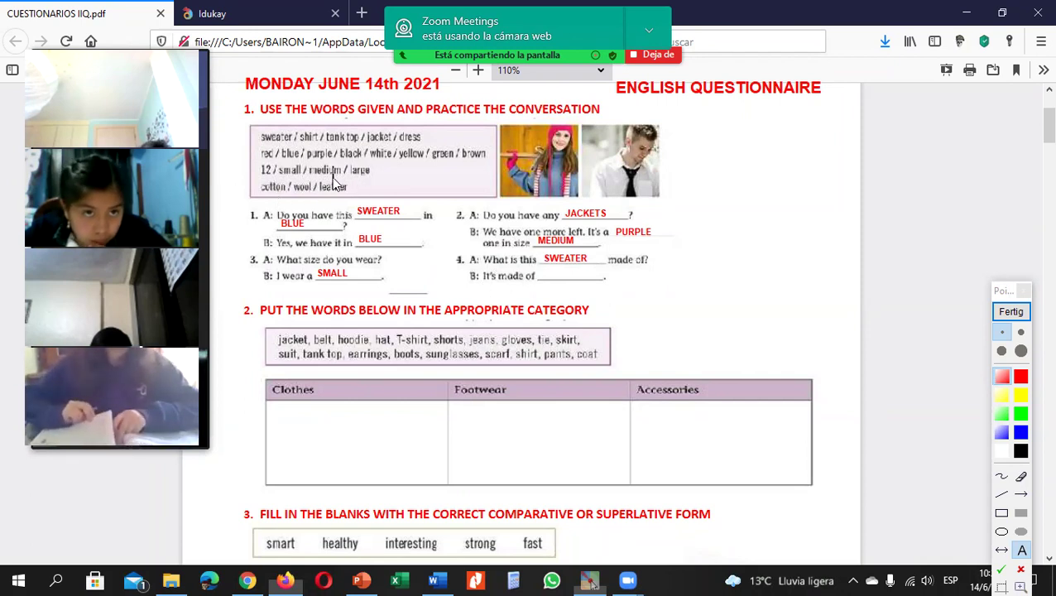
click(545, 283)
click(538, 283)
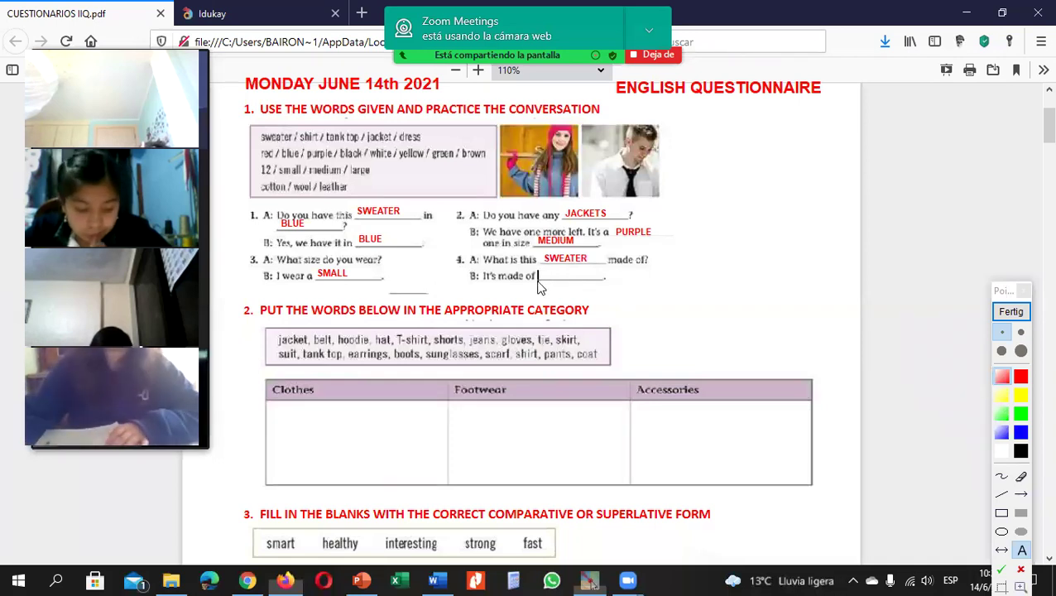
click(542, 282)
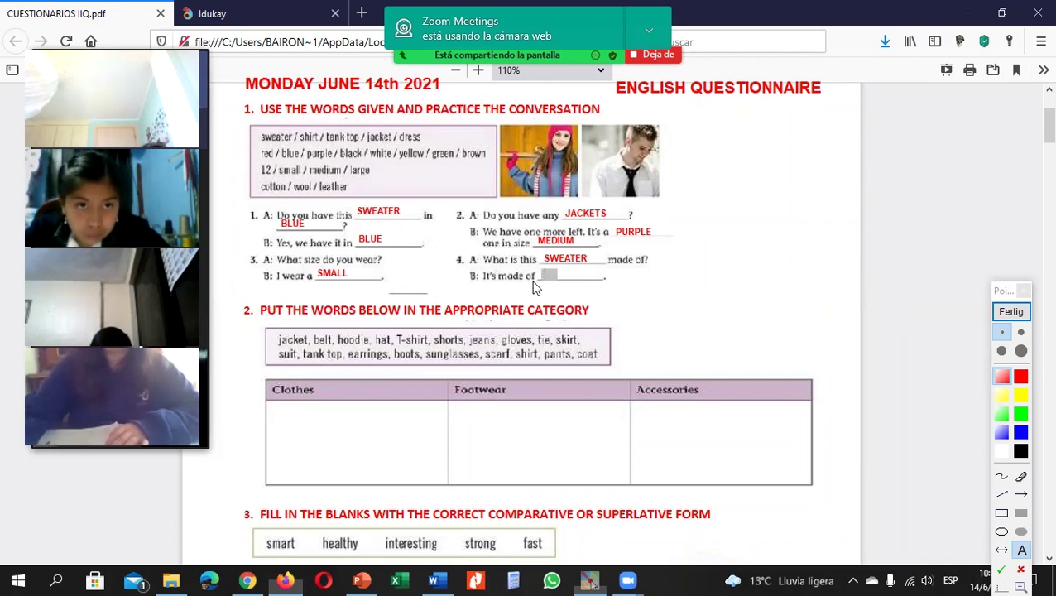
text(WOOL)
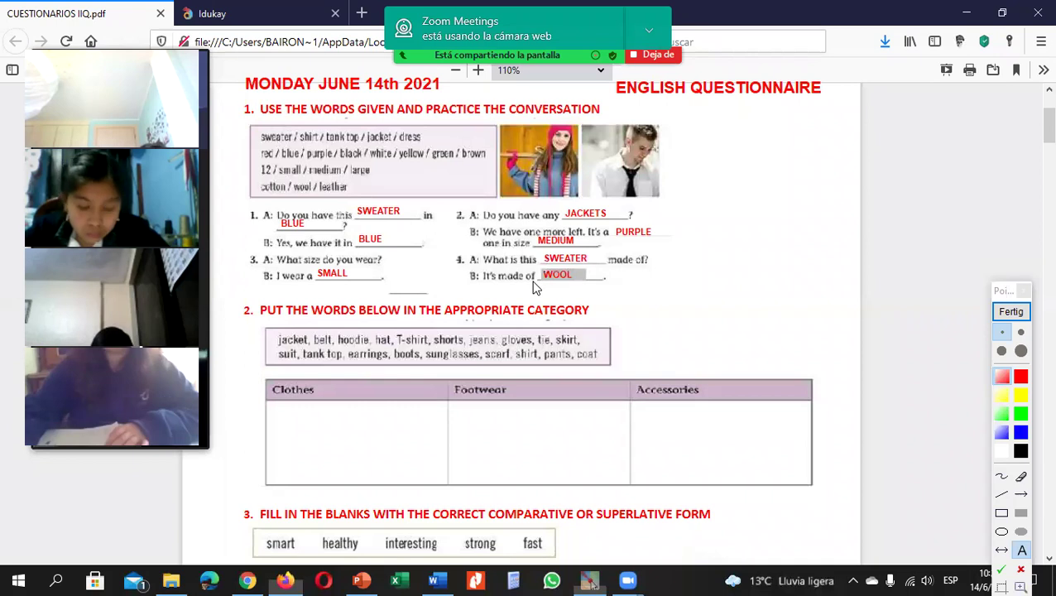
key(Escape)
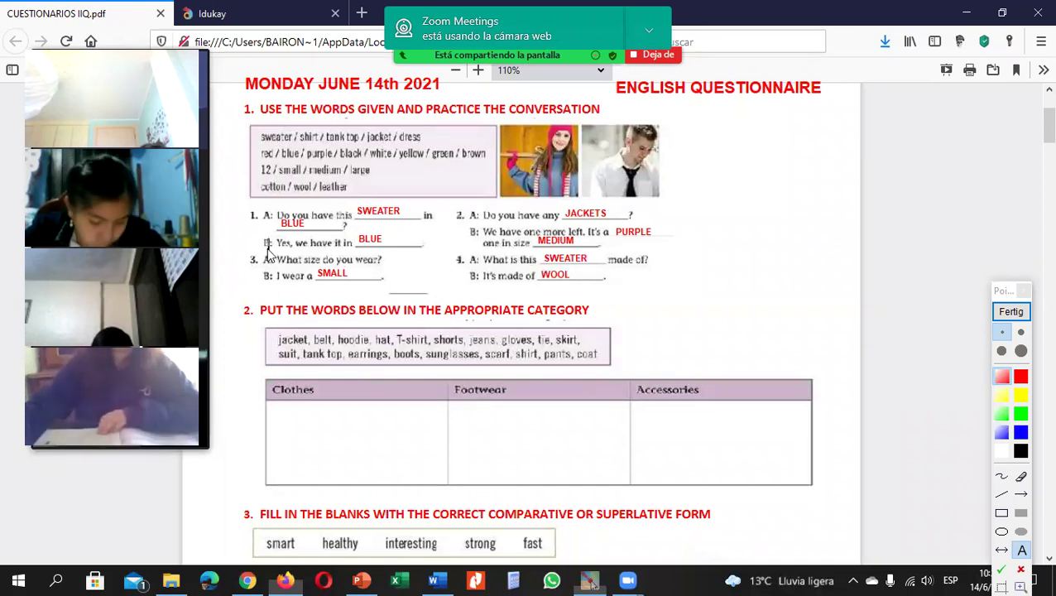
click(222, 230)
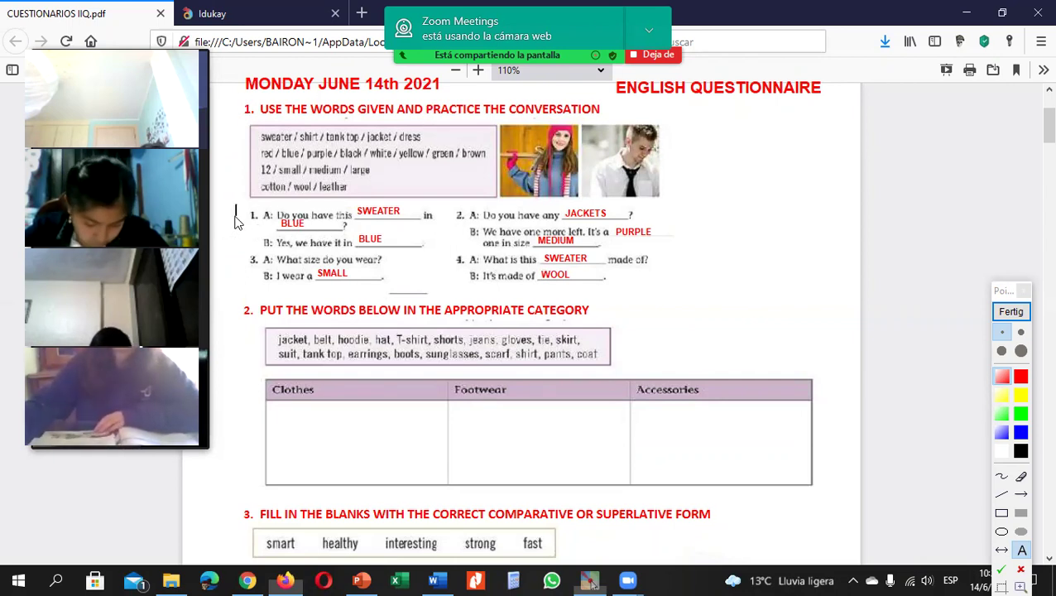
drag(236, 220, 250, 223)
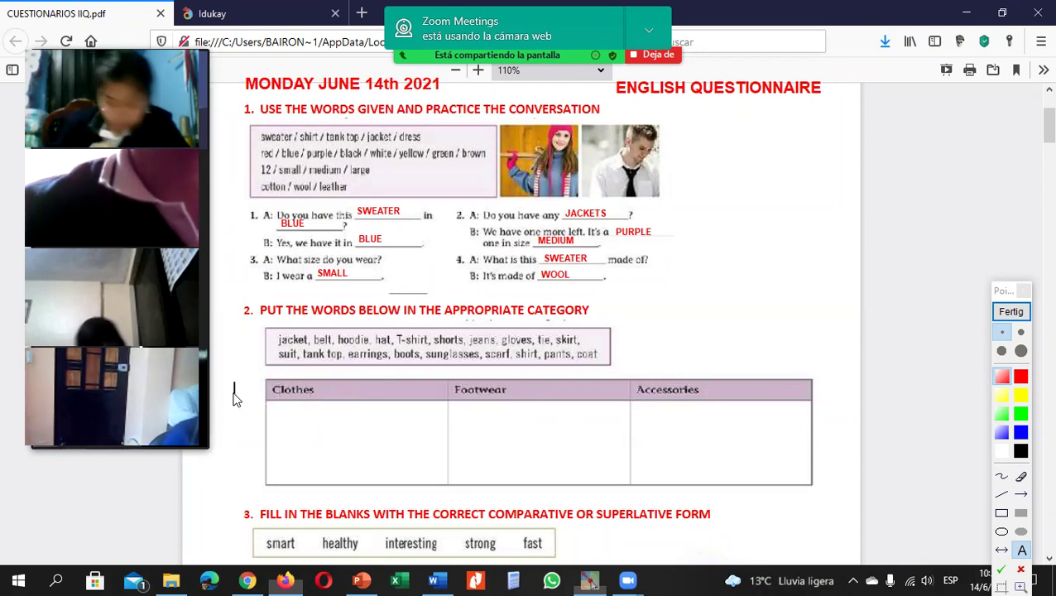
click(270, 387)
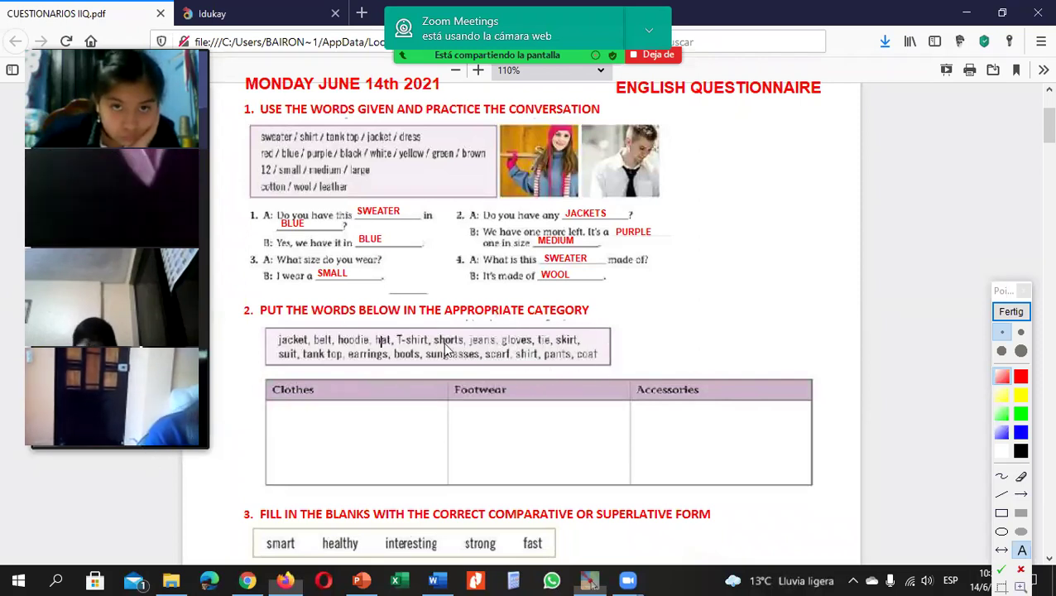
- Finish the first Clothes line and write SHORTS, JEANS, SKIRT on the second line
click(284, 426)
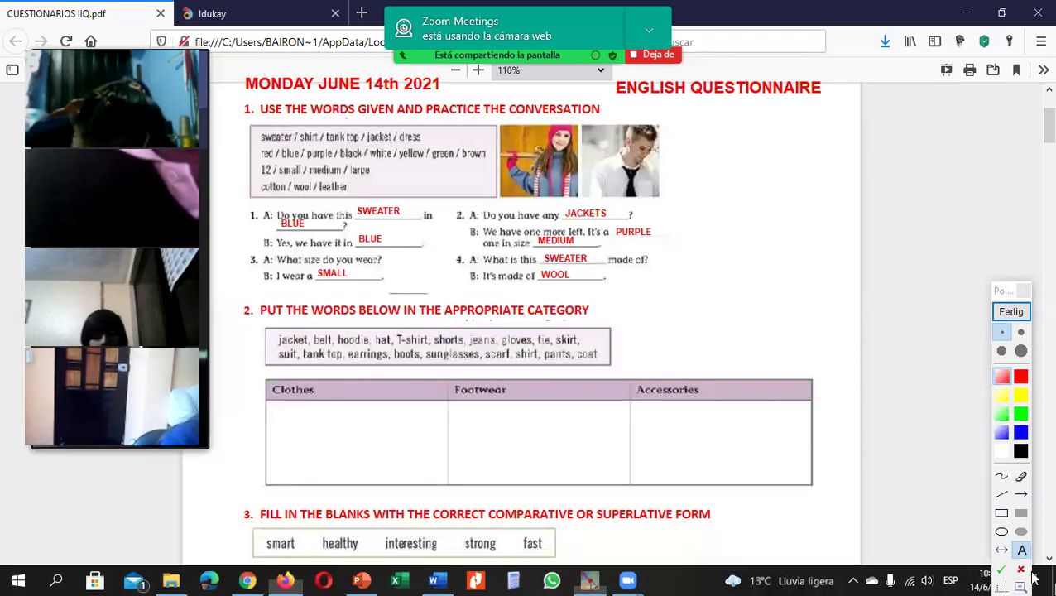
click(286, 416)
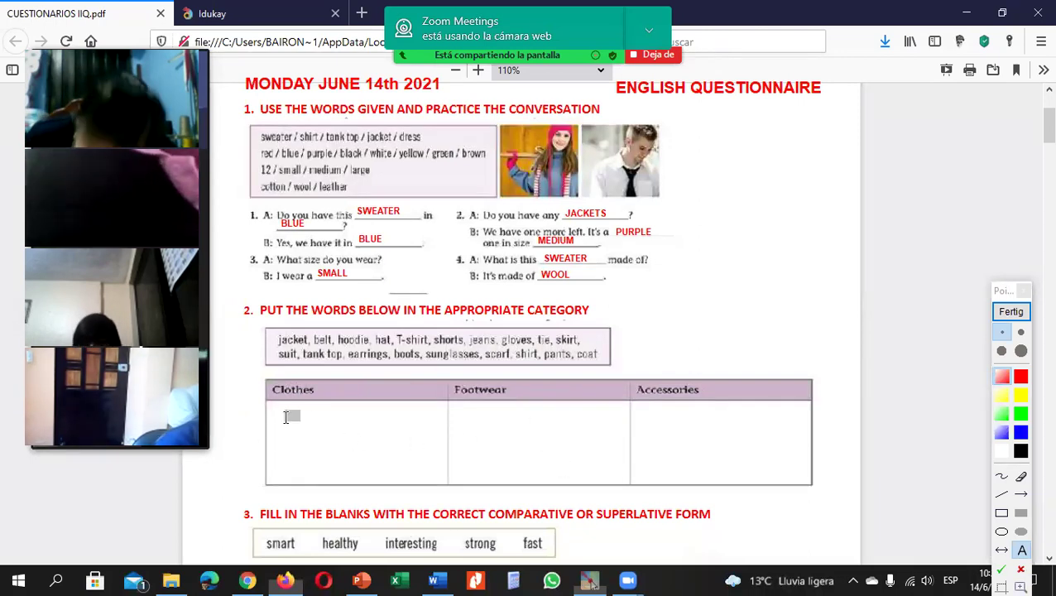
text(JA)
text(CKET H)
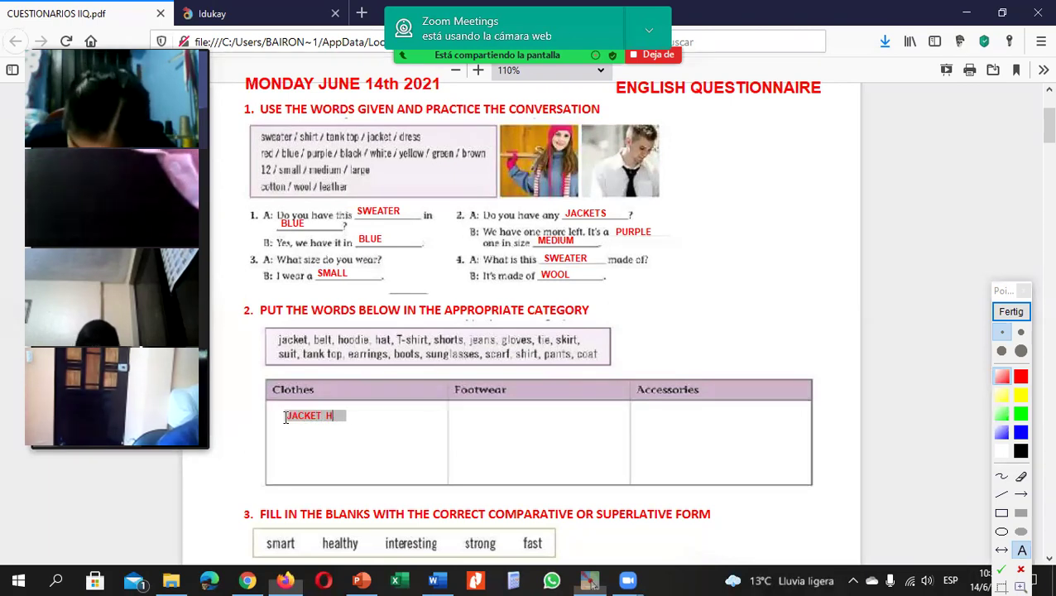
text(OODIE T-SH)
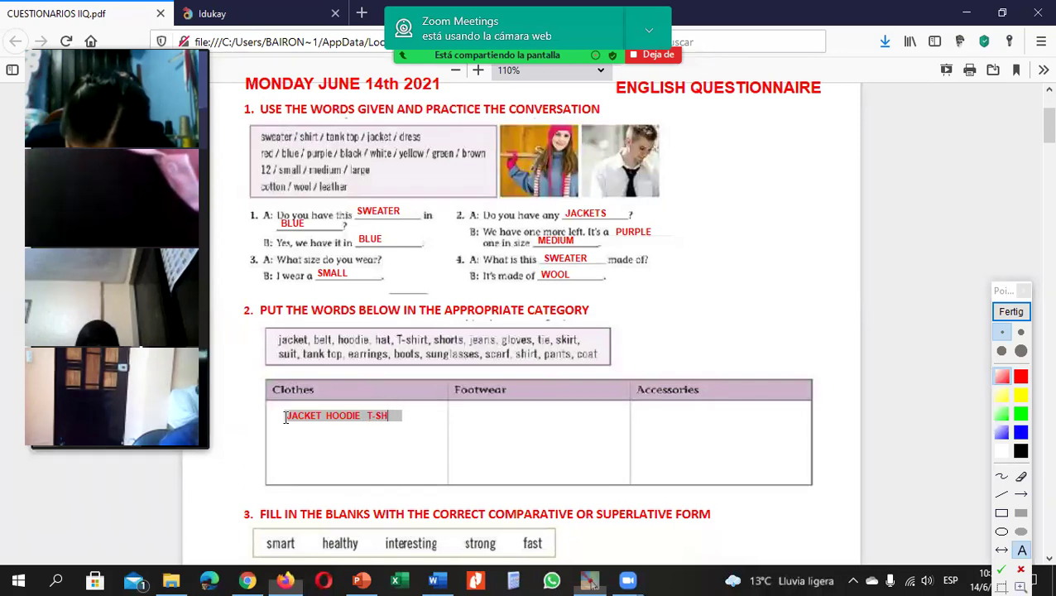
text(IRT)
click(285, 420)
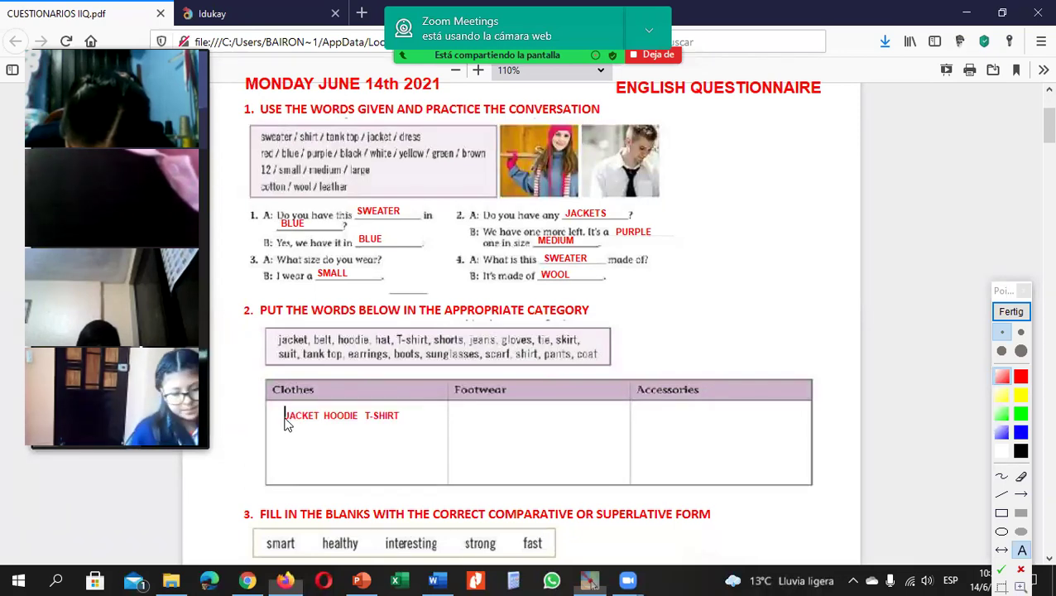
click(279, 440)
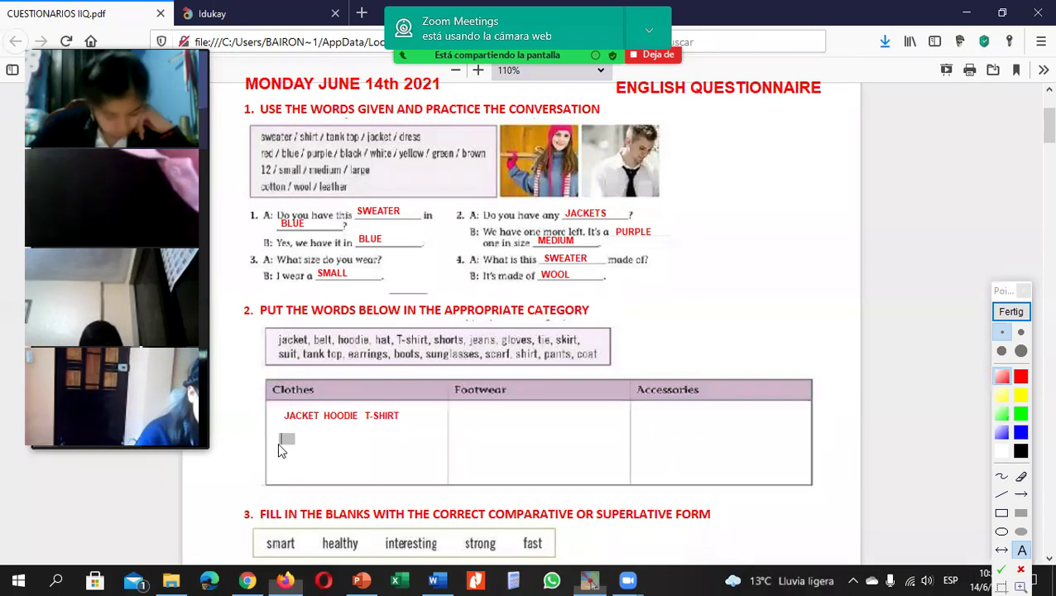
text(SHORTS)
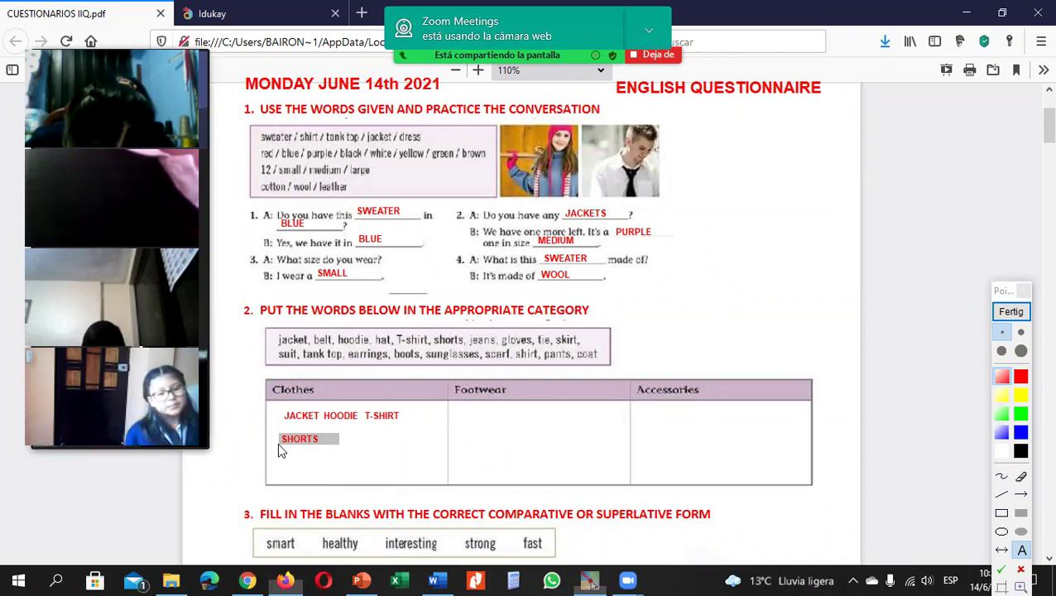
text(  JEANS   )
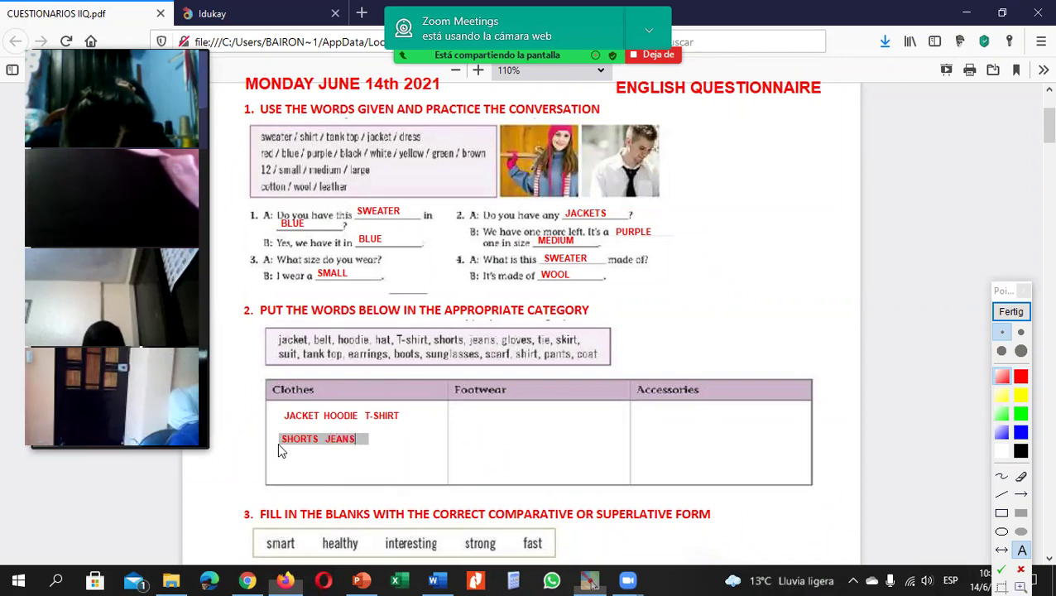
text(SKIRT)
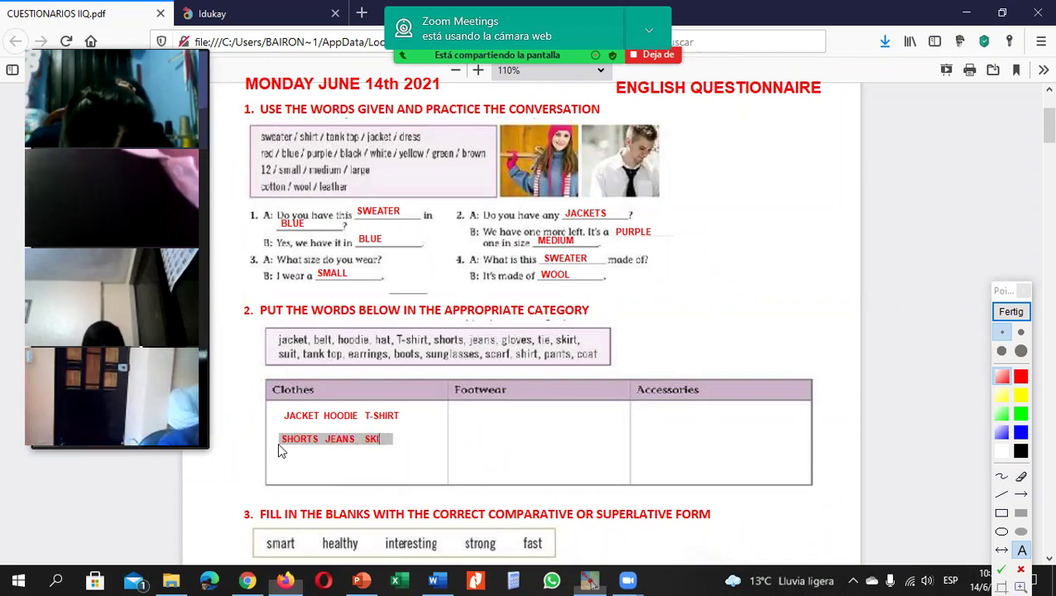
click(278, 442)
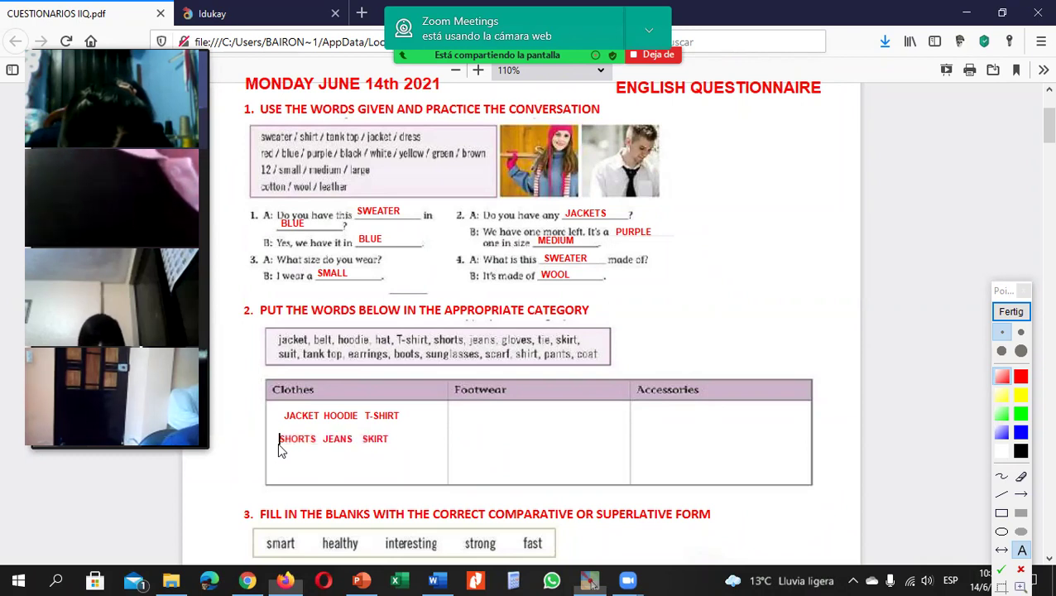
- Add a third Clothes line reading TANK TOP COAT SHIRT SUIT
click(278, 480)
text(T)
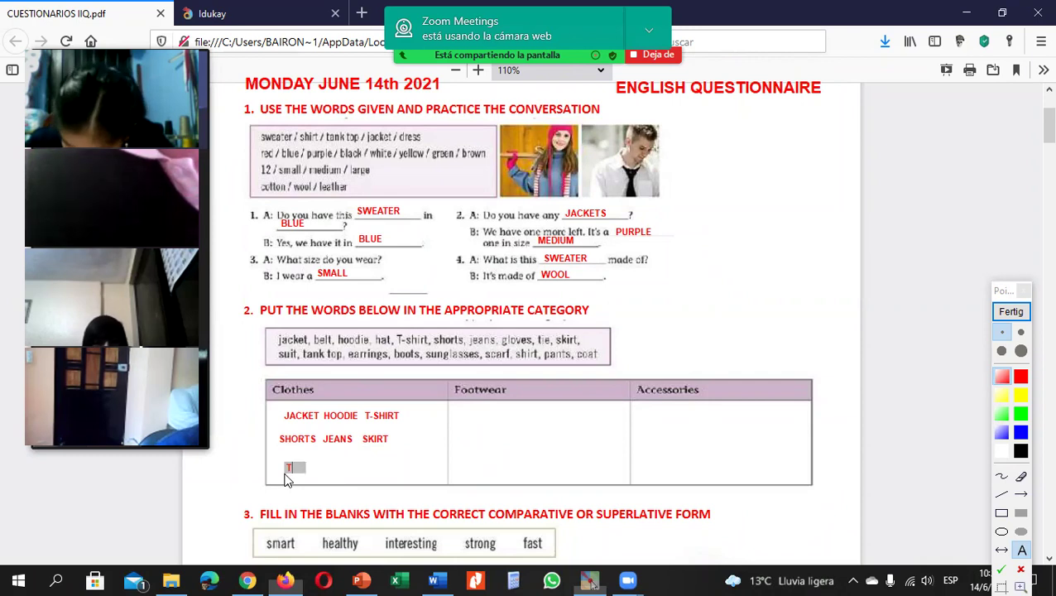
text(ANK TOP)
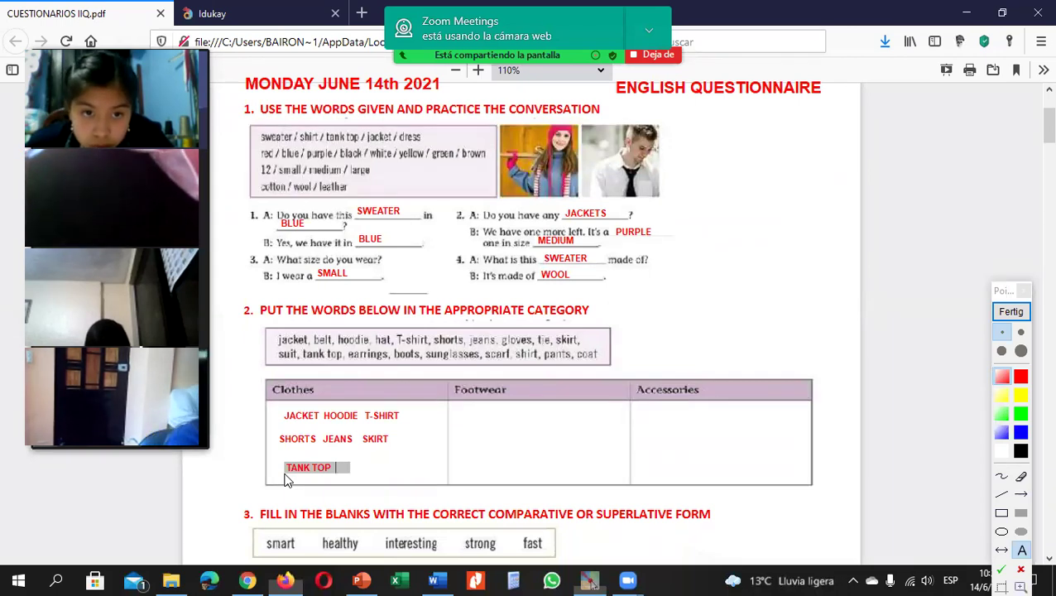
text(COART)
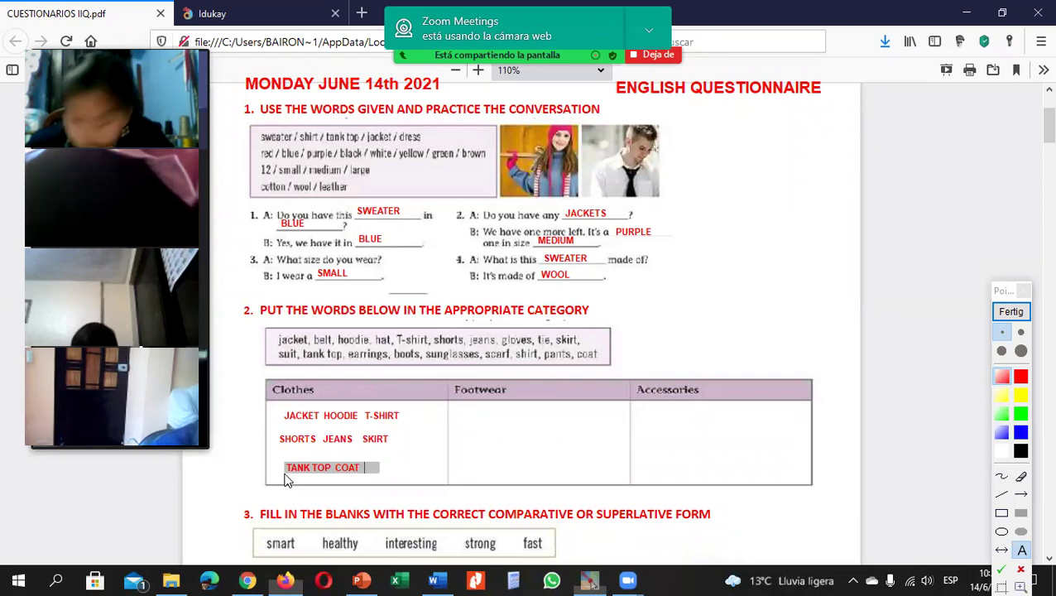
text(SHIRT)
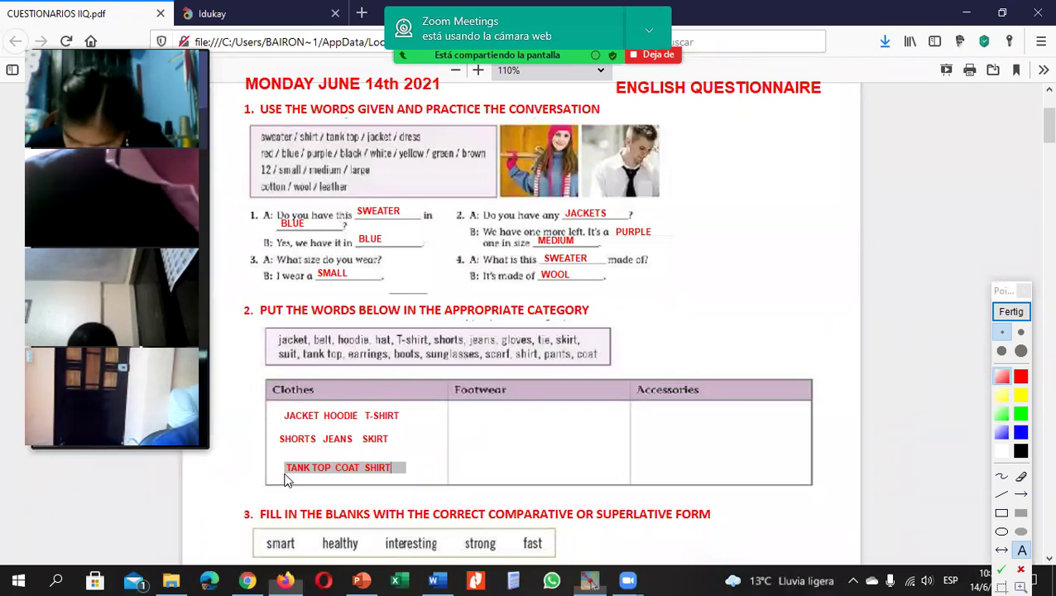
text(  SUIT)
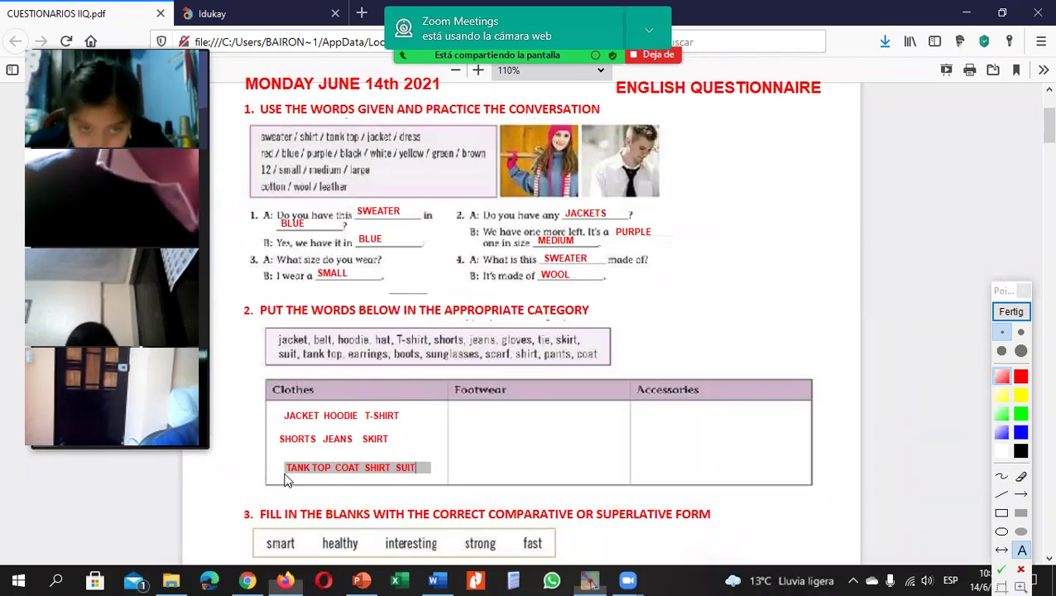
click(286, 480)
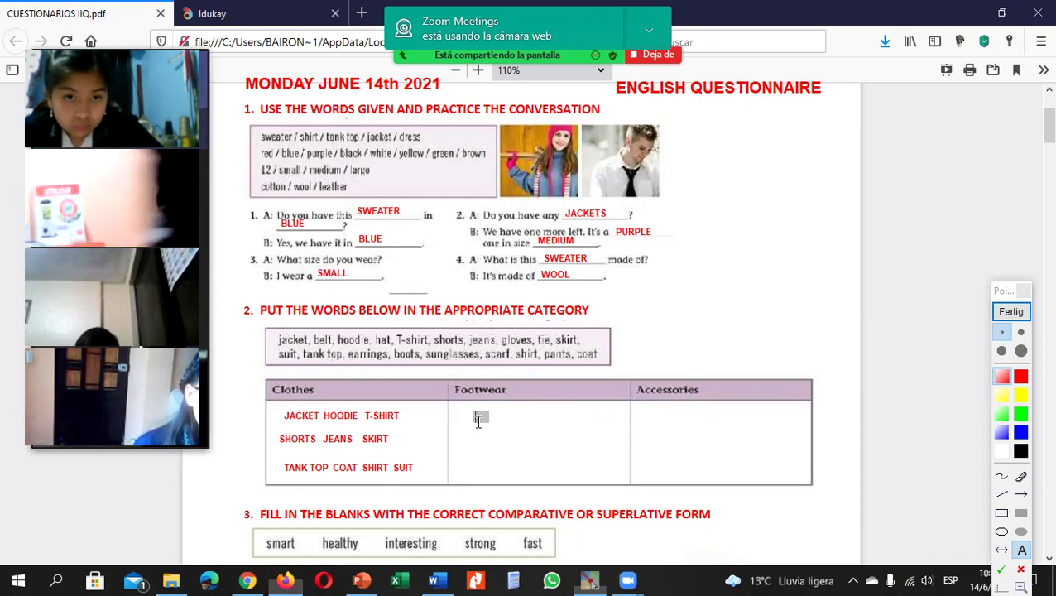
- Finish typing SOCKS in the exercise 2 Footwear cell and commit it
text(OCKS)
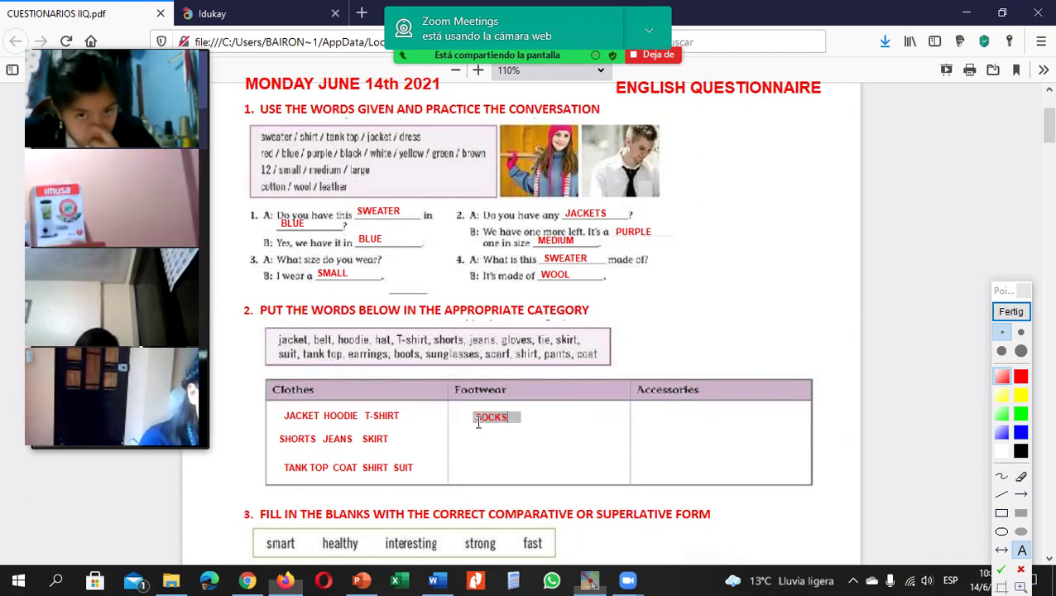
click(480, 429)
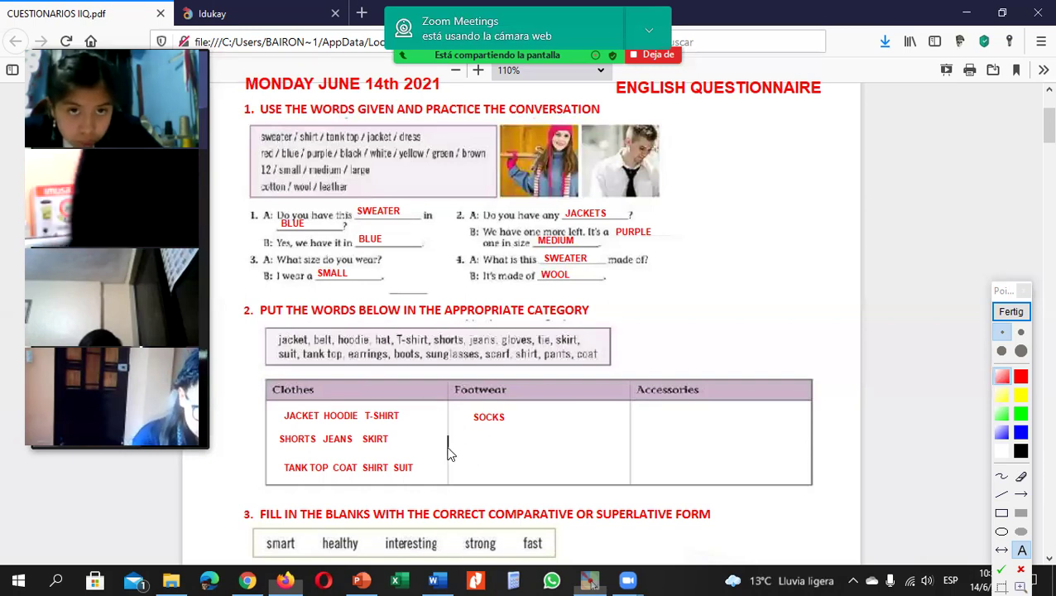
click(531, 420)
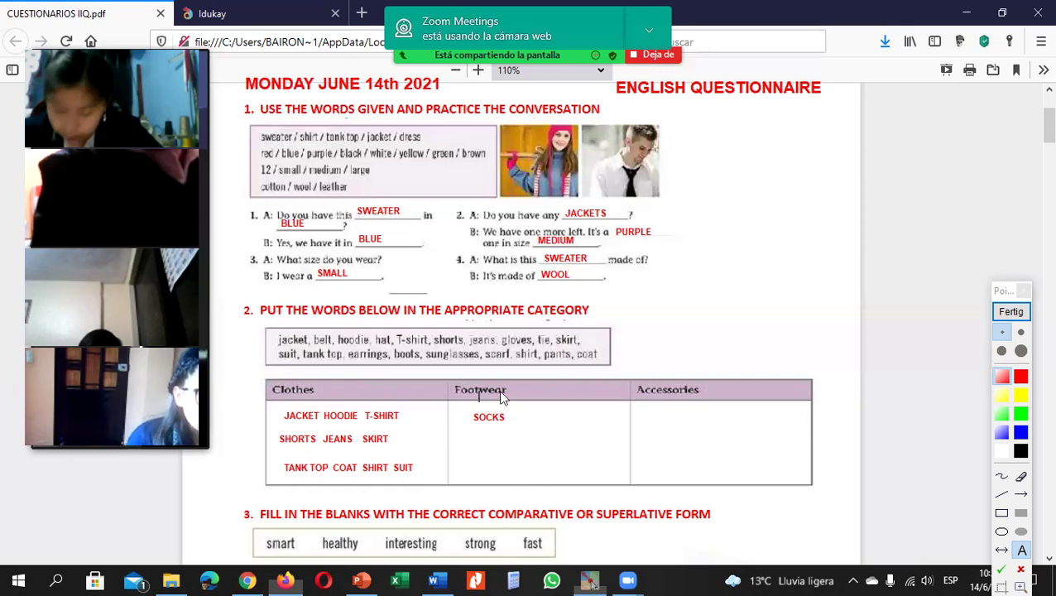
click(602, 457)
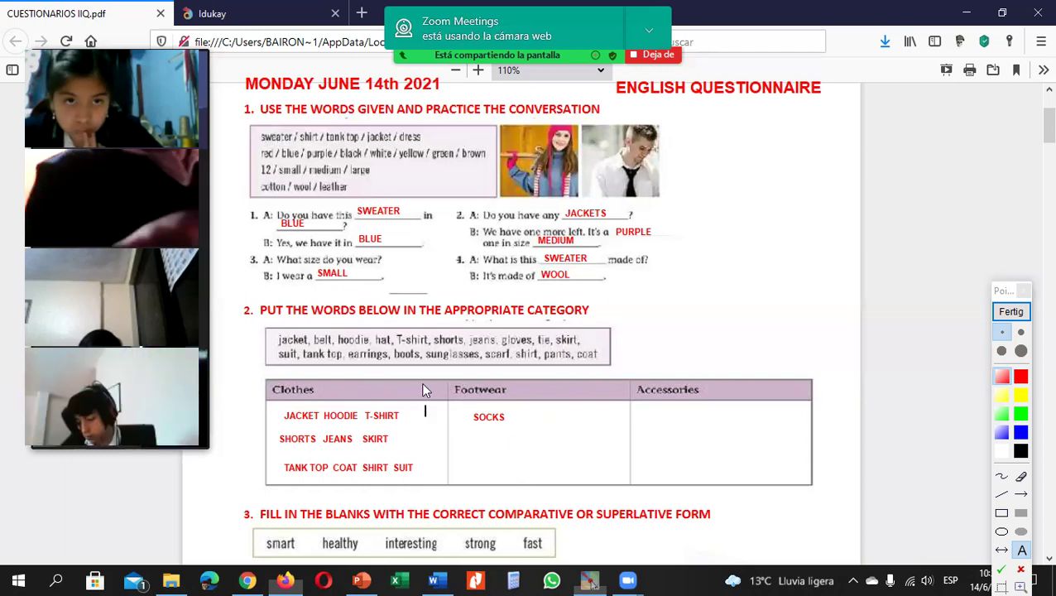
click(286, 332)
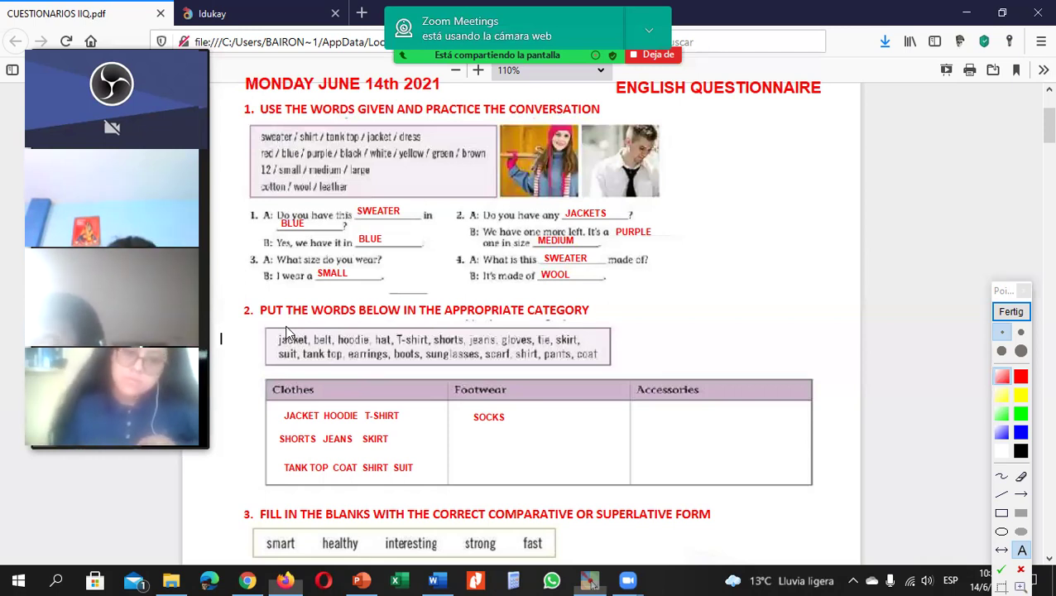
- Type GLOVES in red in the Accessories cell of exercise 2's category table
click(356, 326)
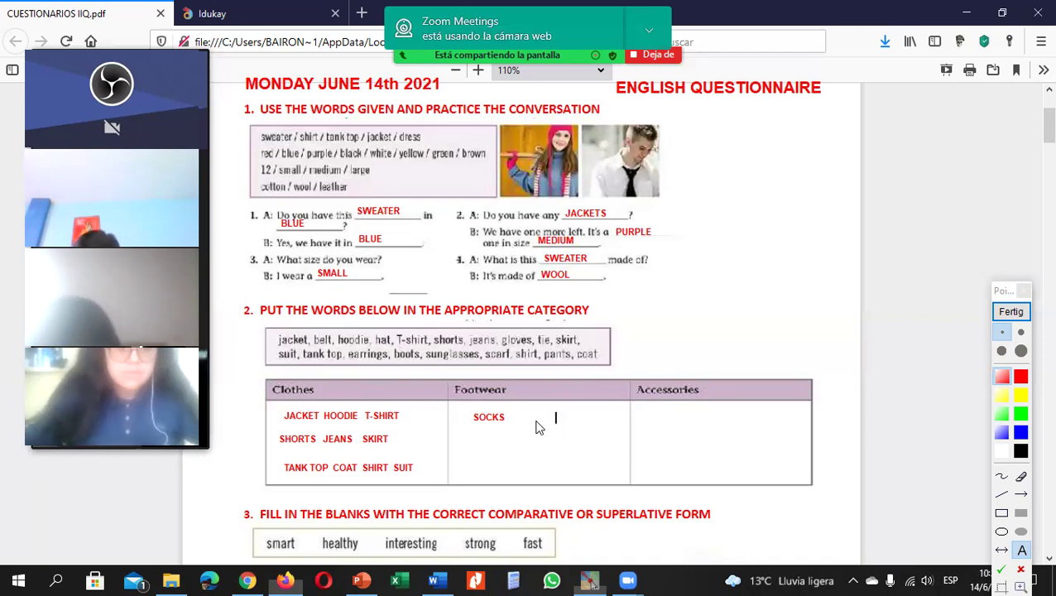
click(660, 417)
text(GLOV)
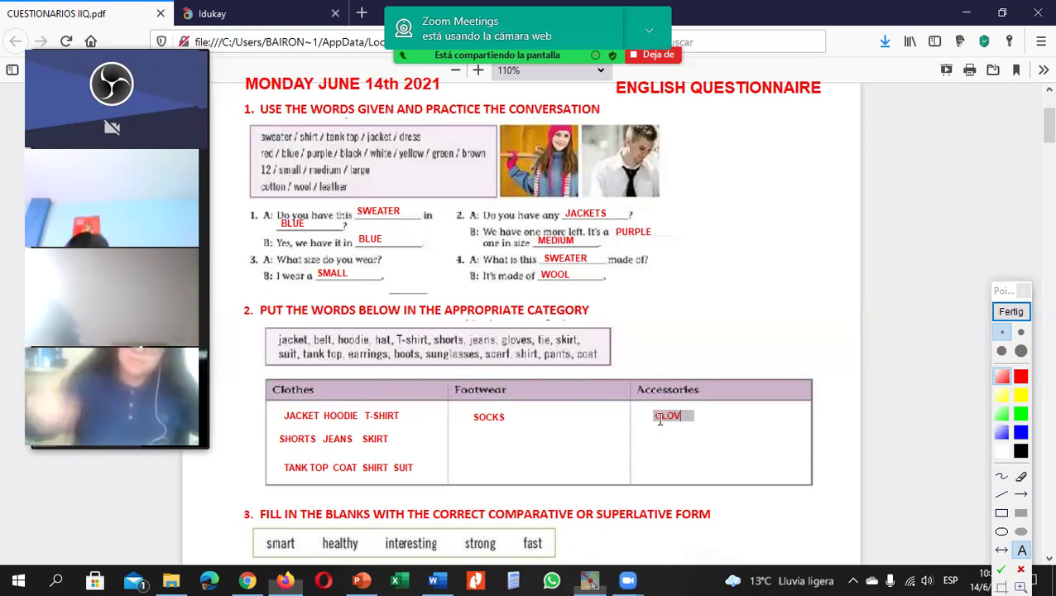
text(ES)
click(612, 396)
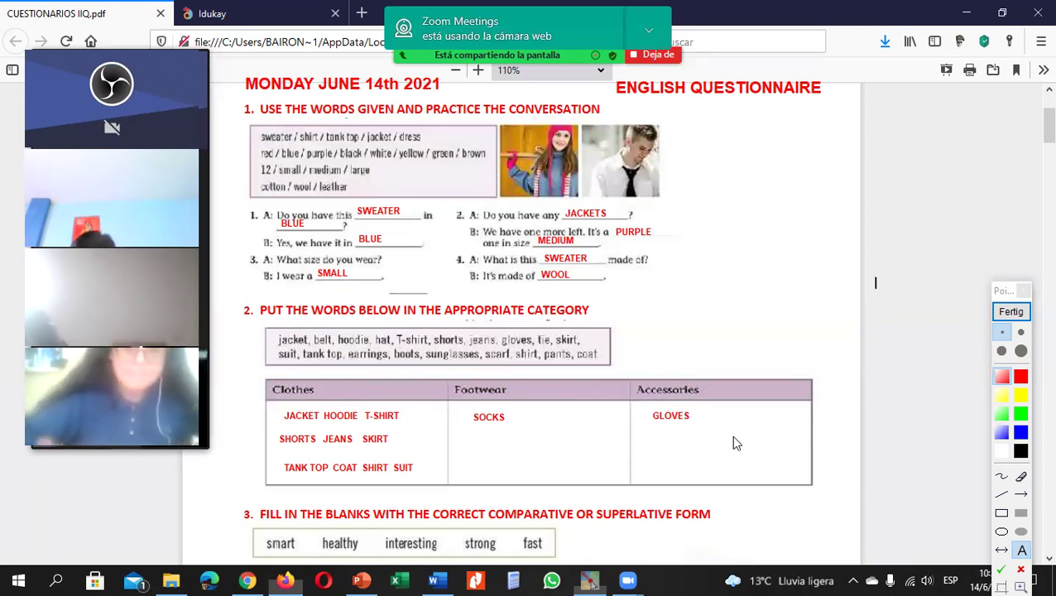
click(644, 411)
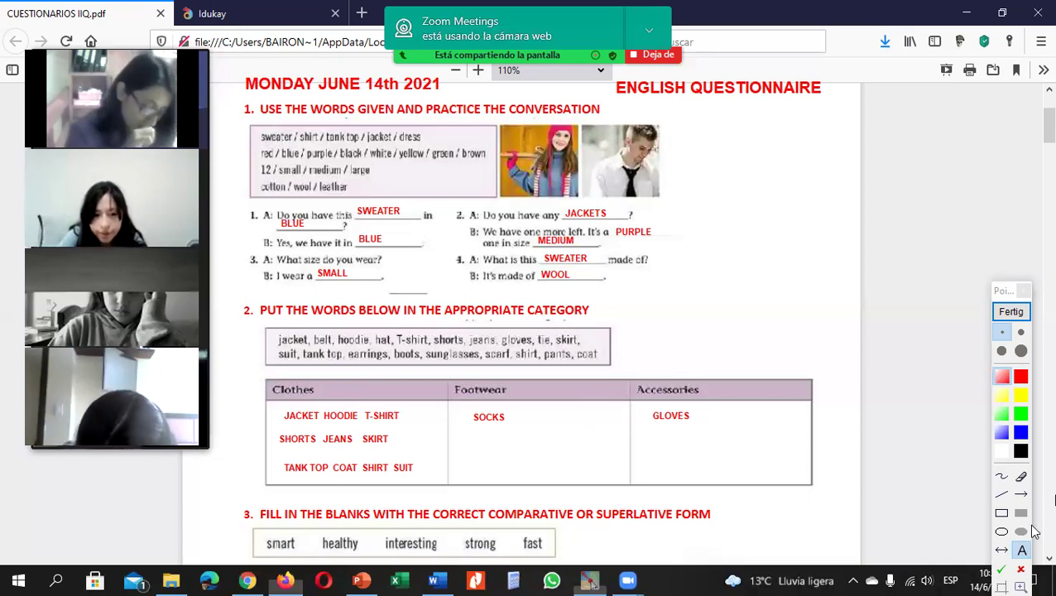
- Stamp red X marks on gloves, tie, earrings, sunglasses, scarf and belt in the word box
click(1021, 570)
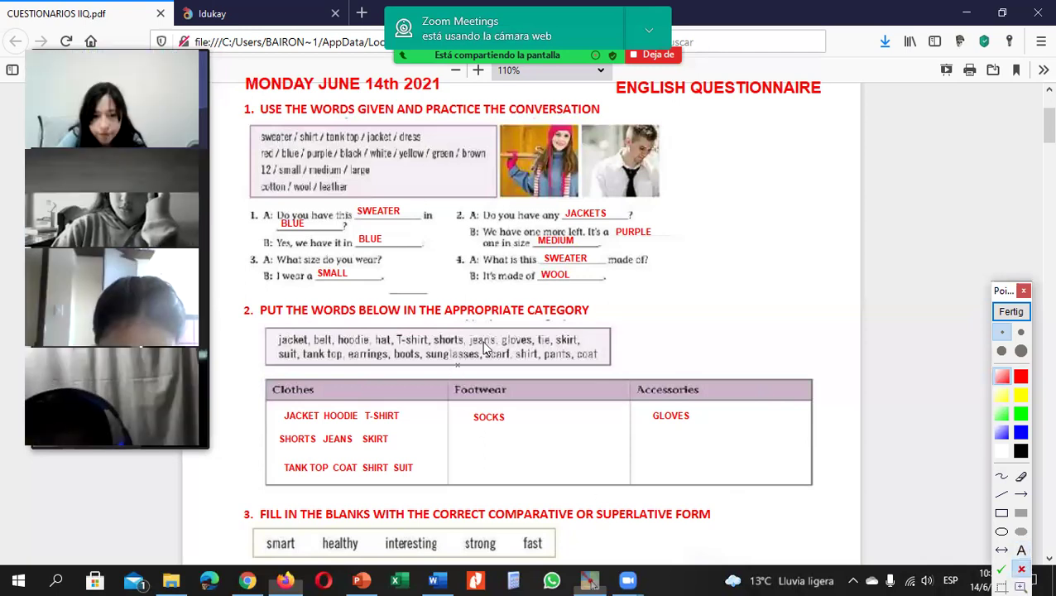
click(514, 340)
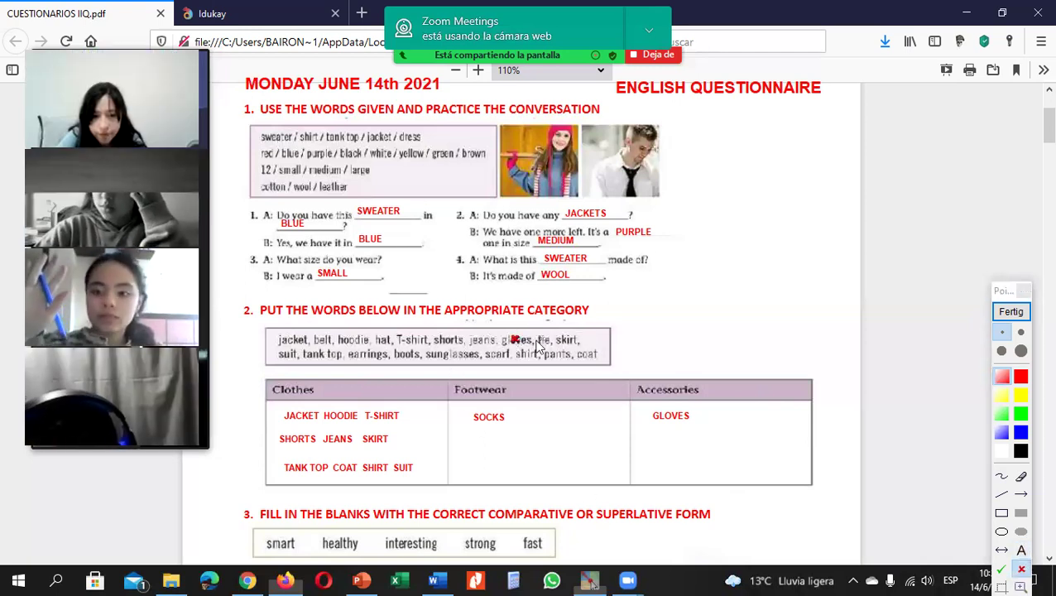
click(544, 340)
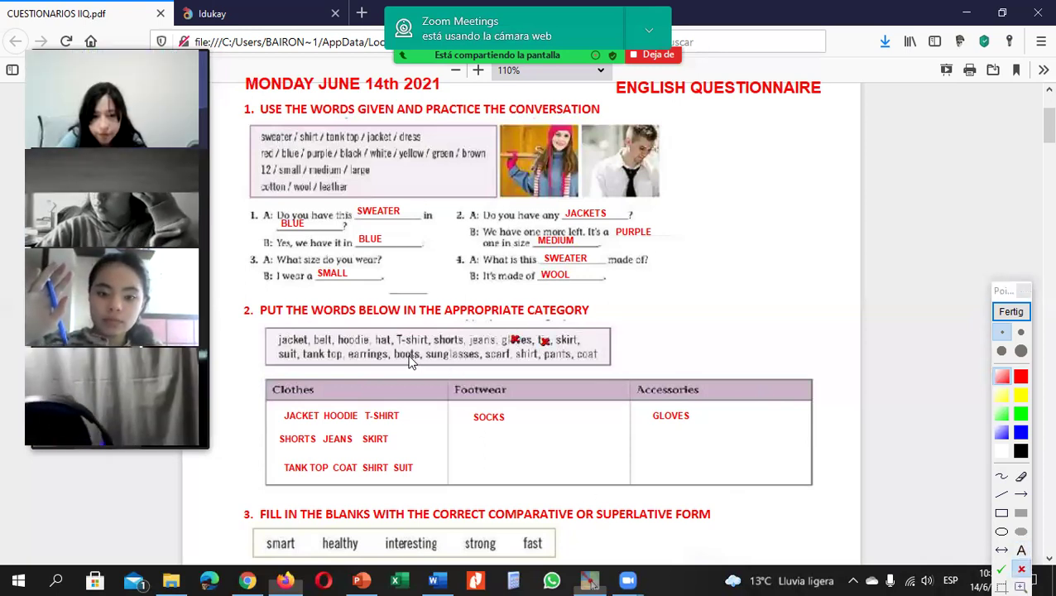
click(375, 356)
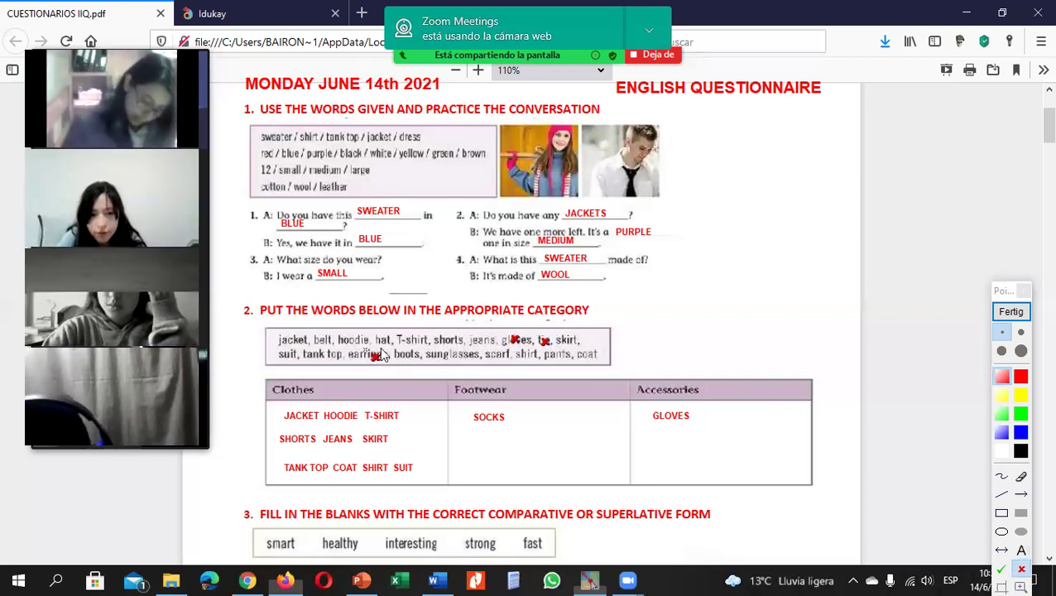
click(449, 352)
click(510, 352)
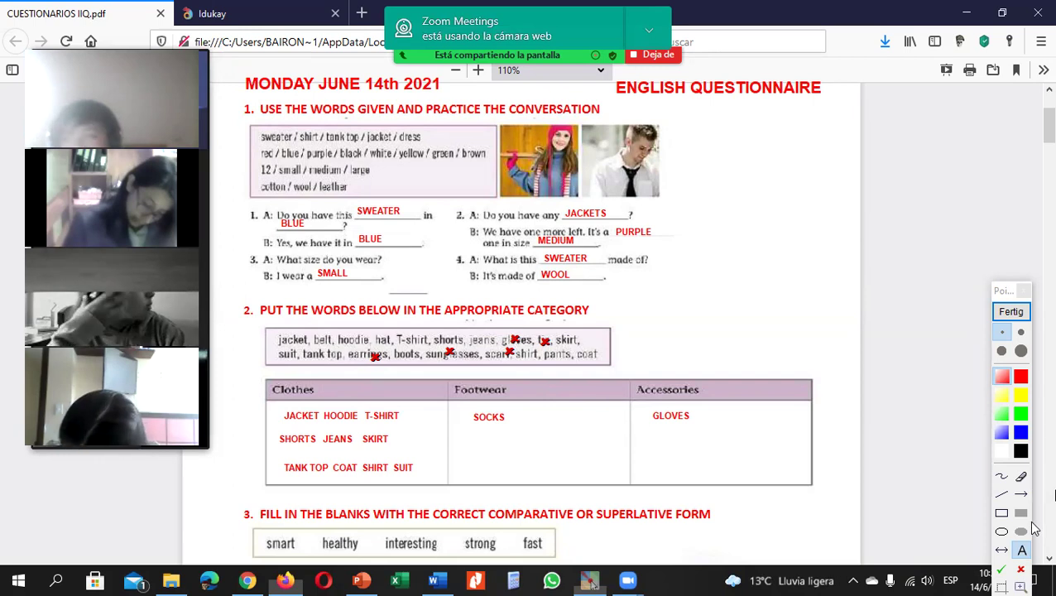
click(1019, 570)
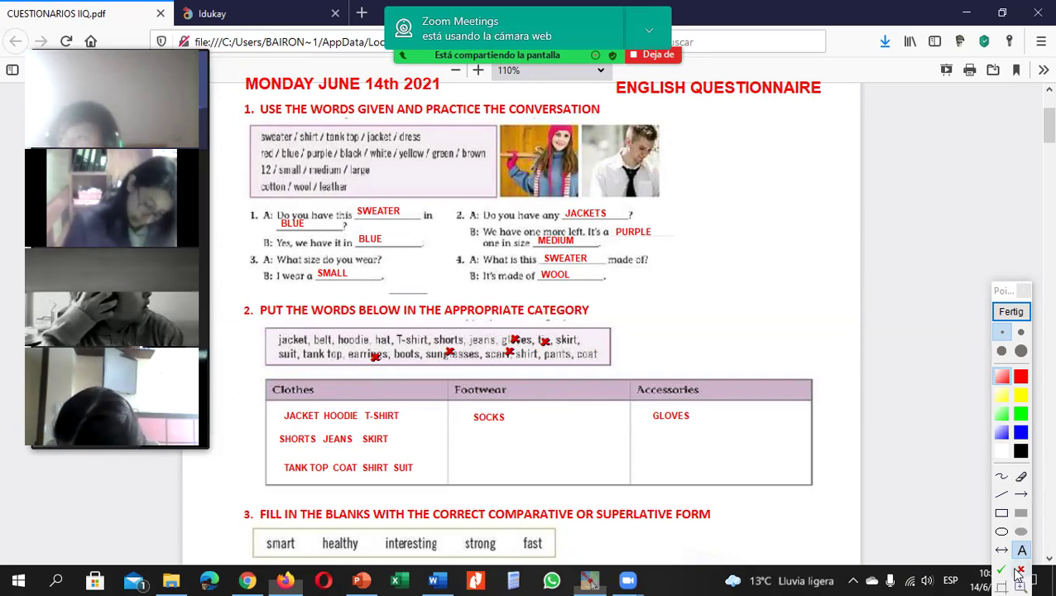
click(319, 343)
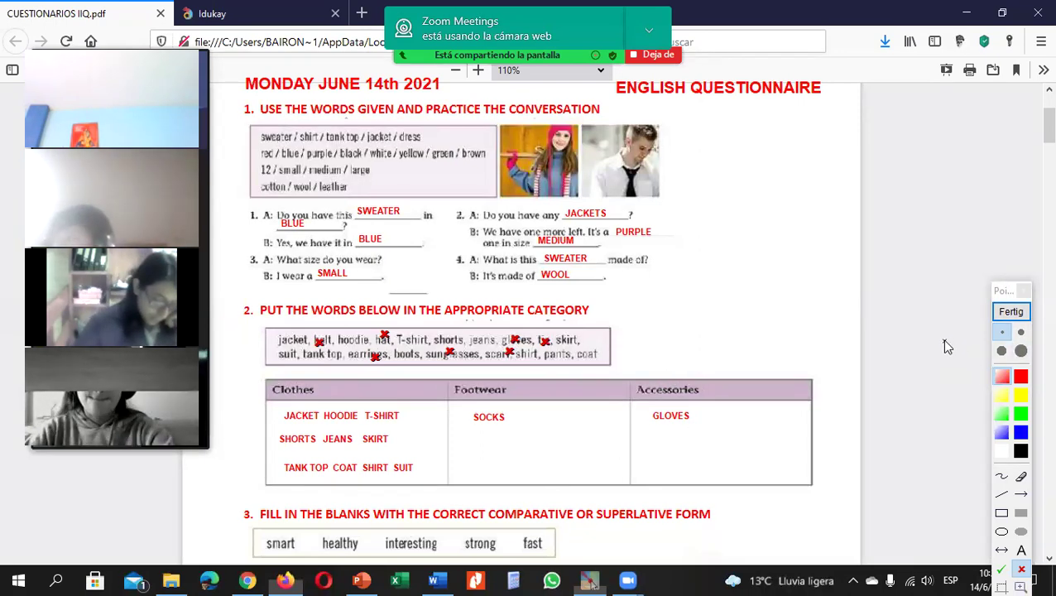
- Finish annotating with Fertig, clearing all red answers and marks from the questionnaire
click(1010, 313)
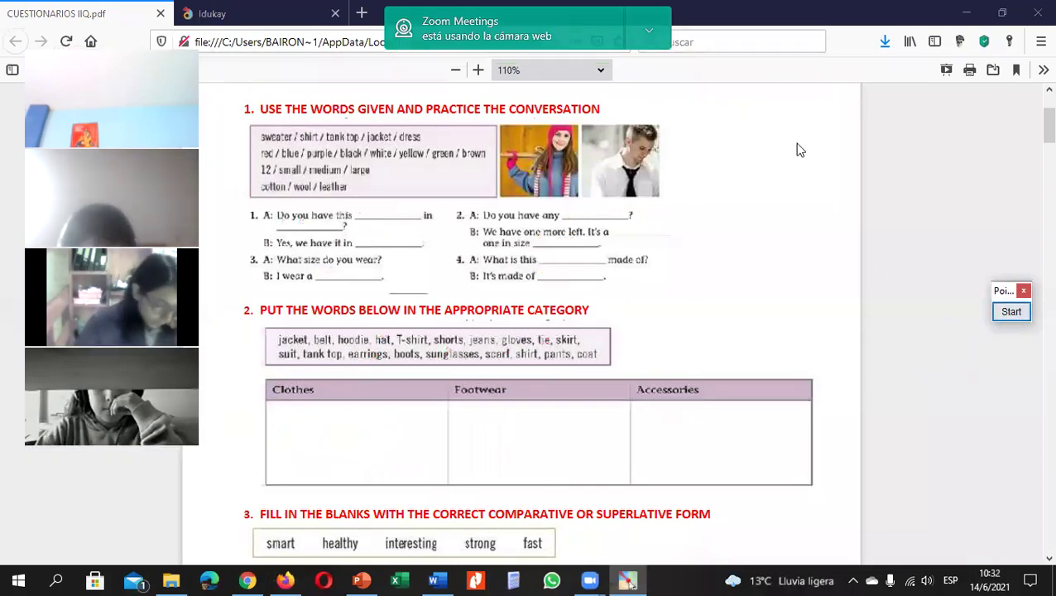